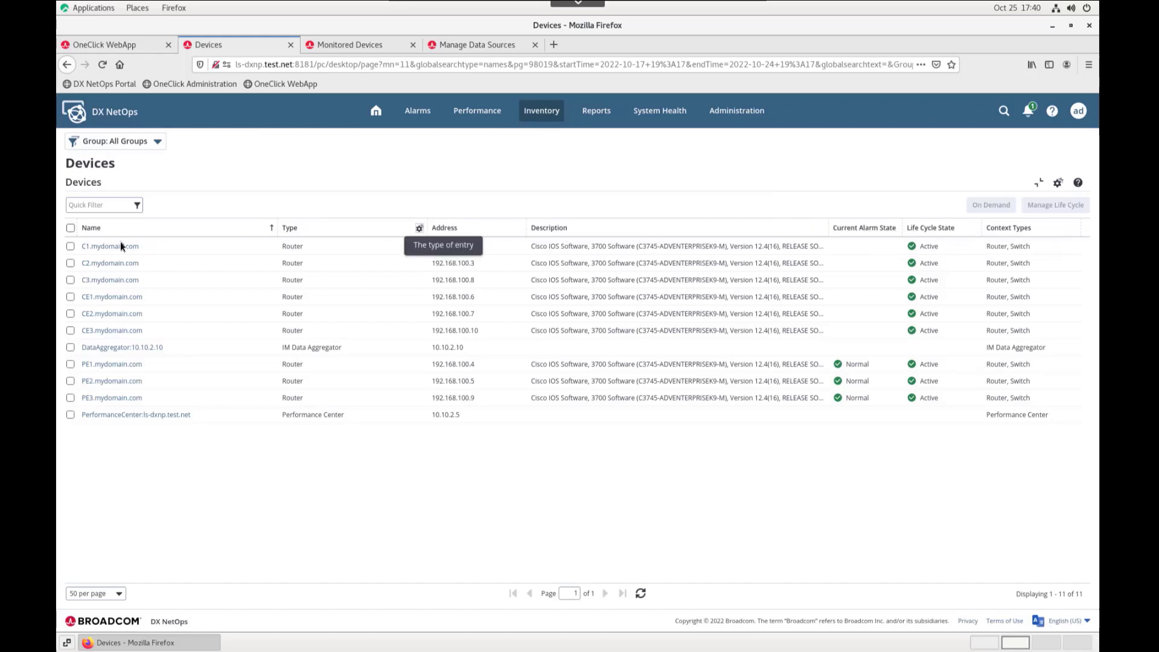
- Review the life cycle states available for C1.mydomain.com and leave its life cycle settings without saving
left_click(70, 247)
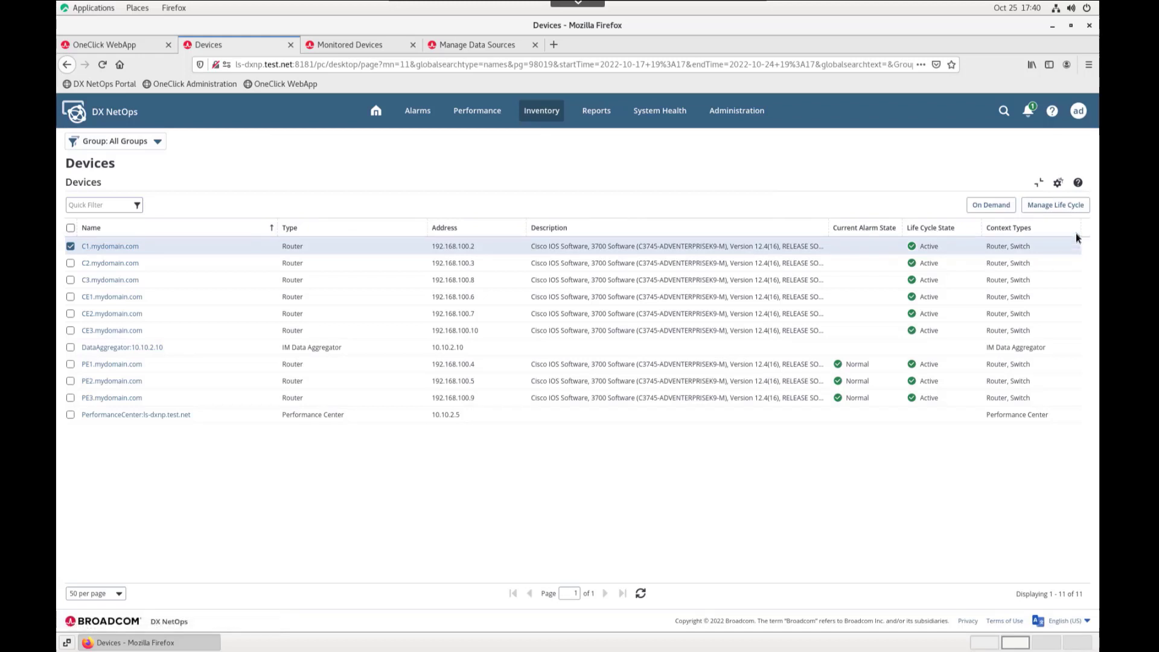
left_click(1068, 209)
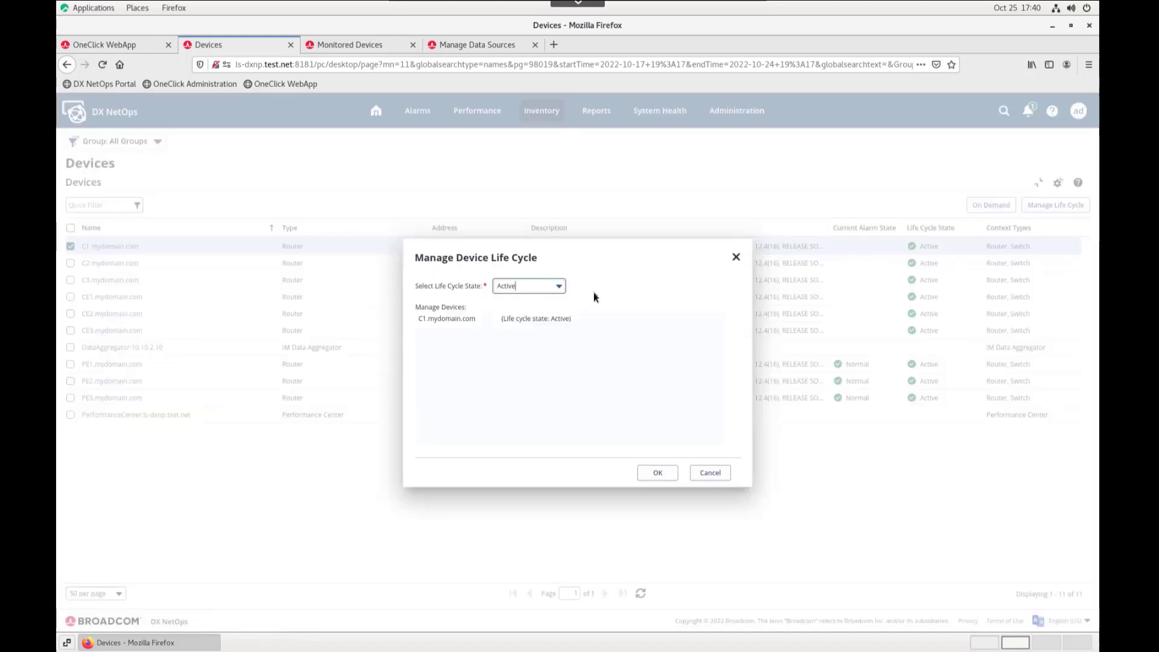
left_click(559, 287)
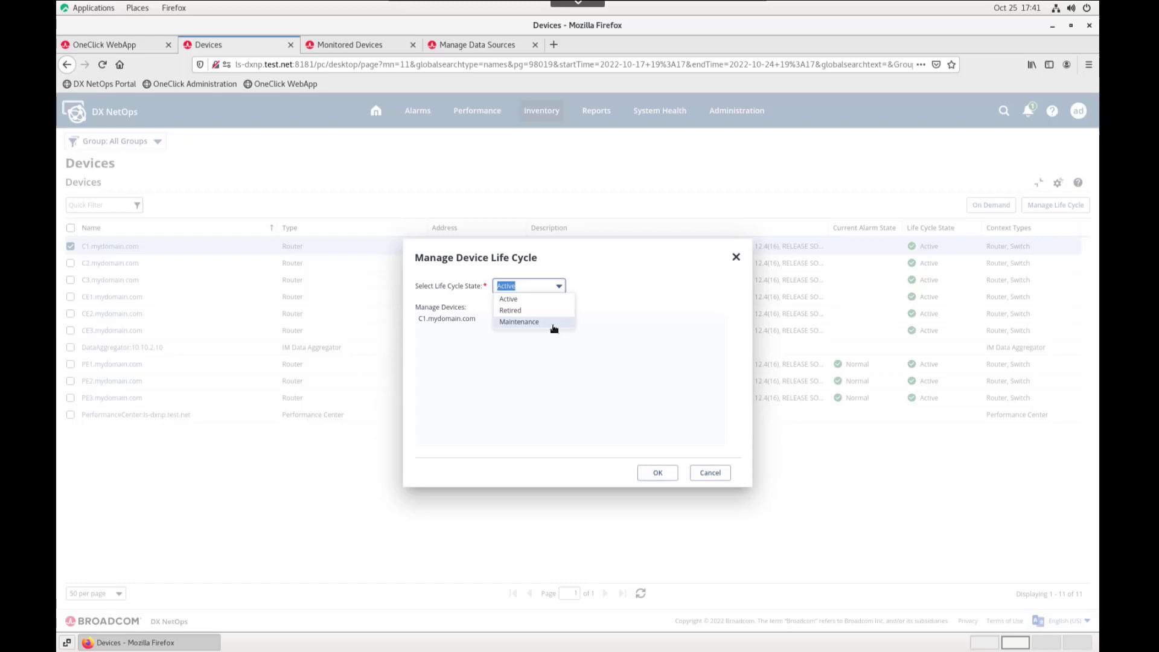
left_click(563, 392)
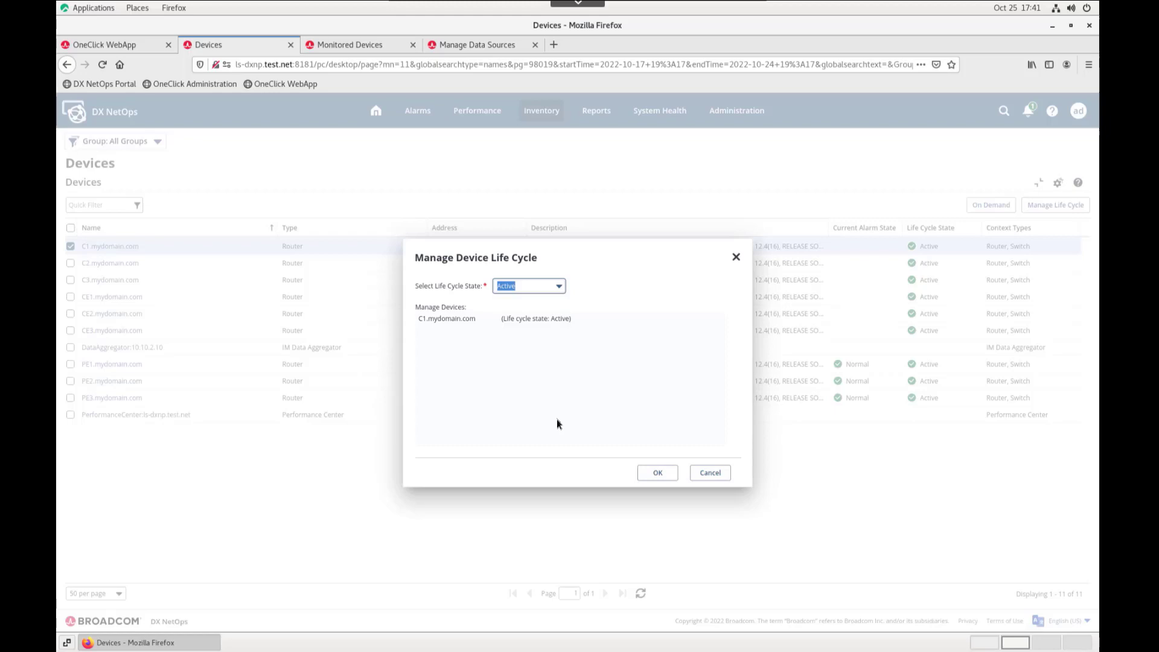
left_click(710, 474)
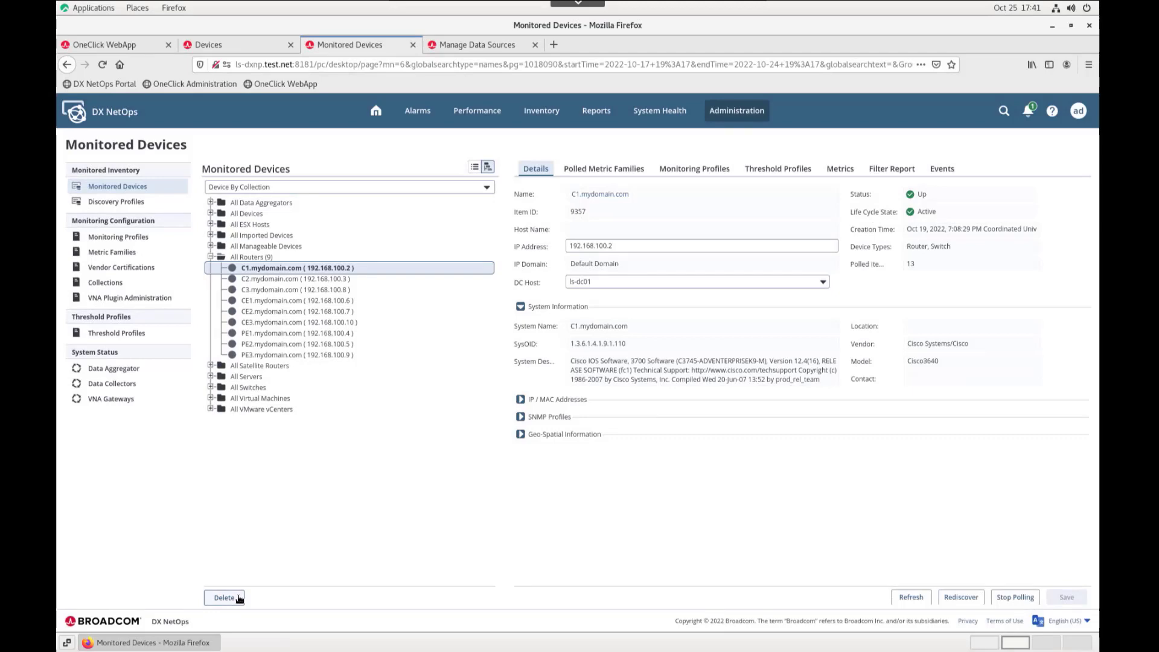
- Switch to the OneClick WebApp and list the devices belonging to the Default Domain global collection
left_click(122, 47)
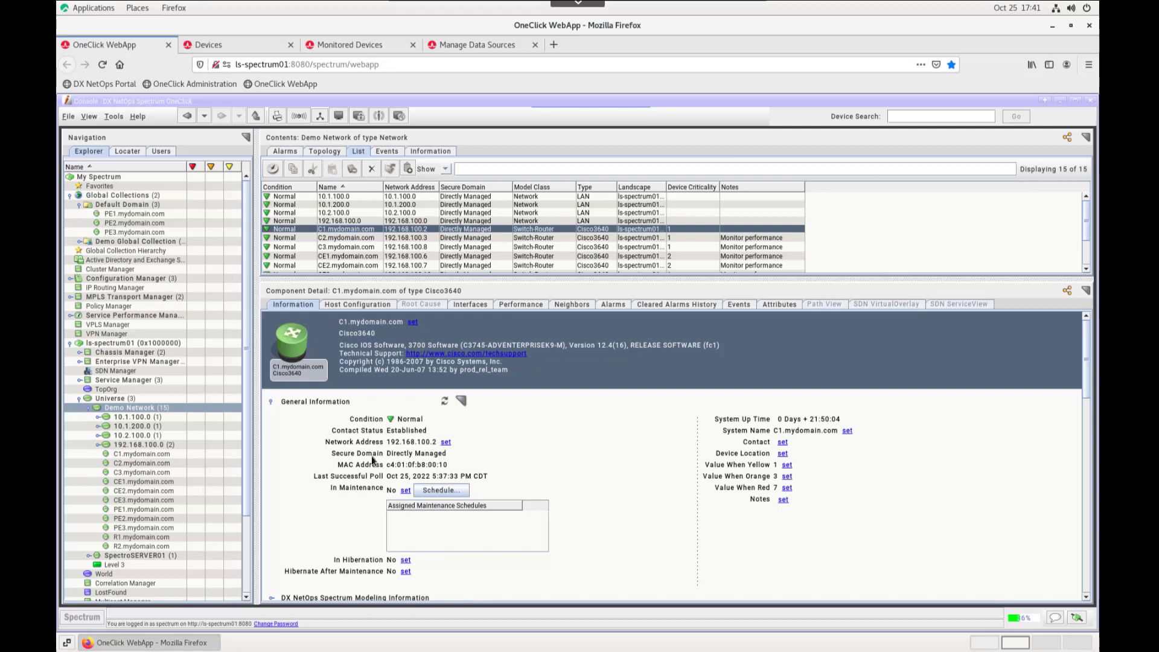
right_click(338, 229)
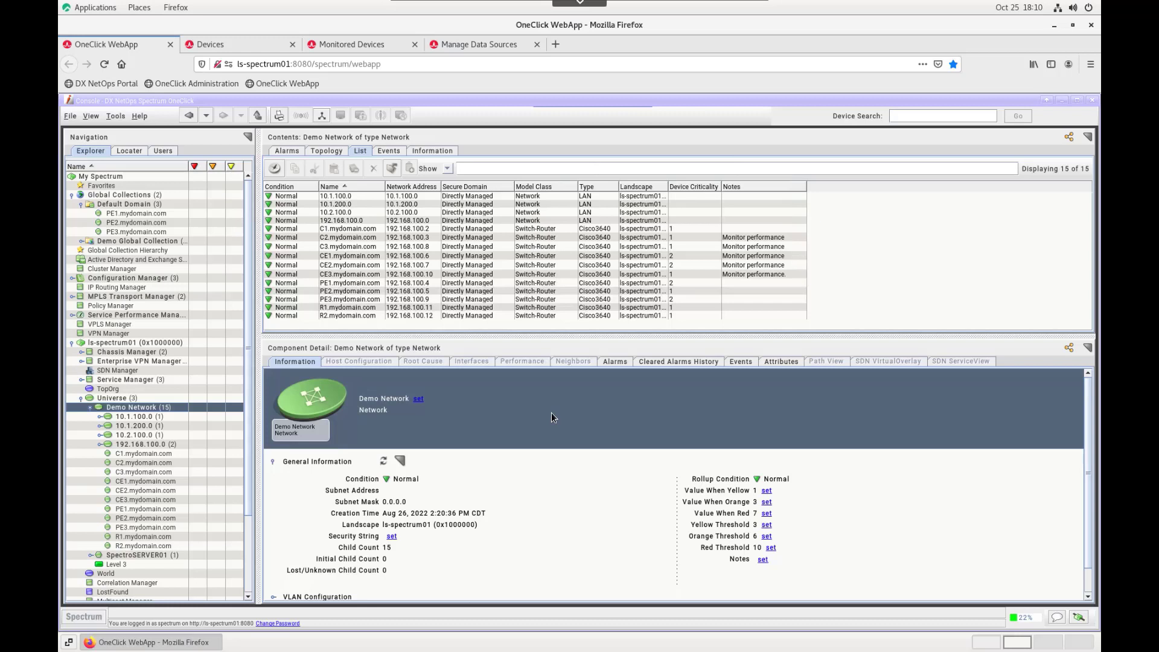
left_click(169, 206)
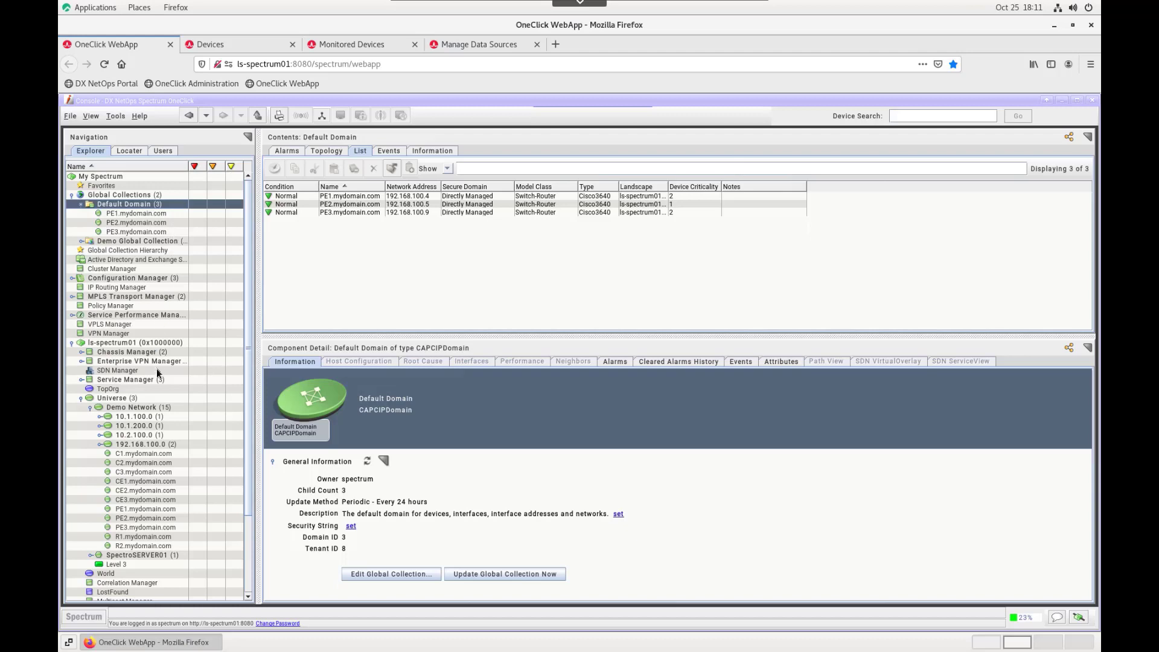
- Set In Maintenance to Yes for C1.mydomain.com in the Demo Network, after checking it in the DX NetOps Devices list
left_click(148, 455)
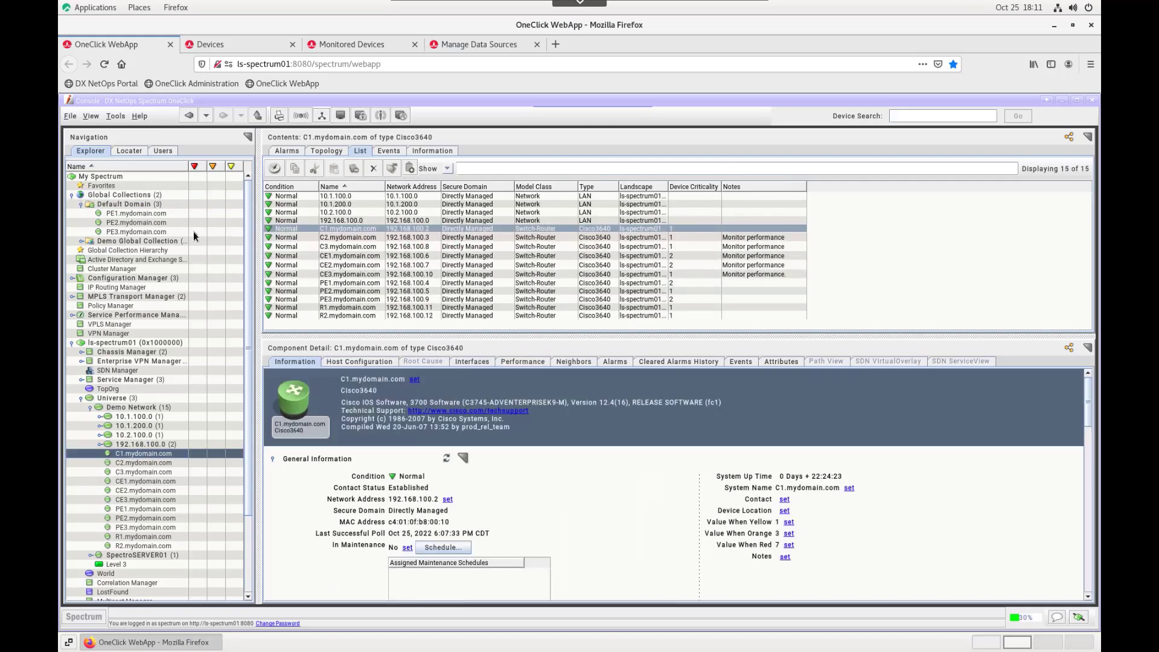
left_click(234, 52)
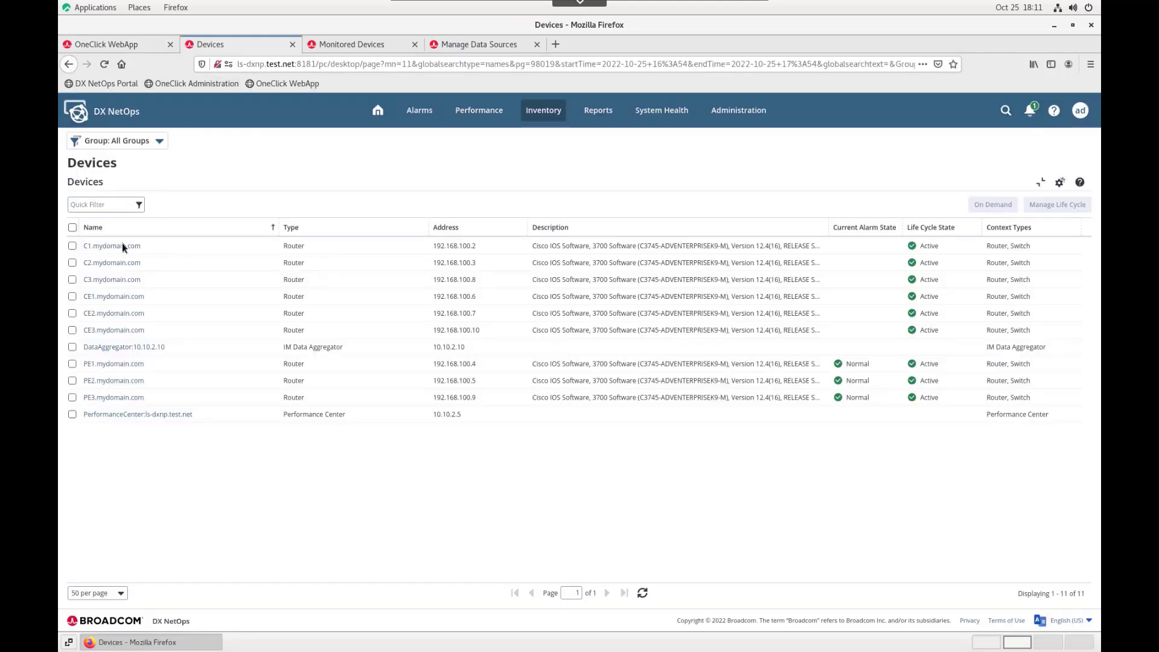
left_click(139, 42)
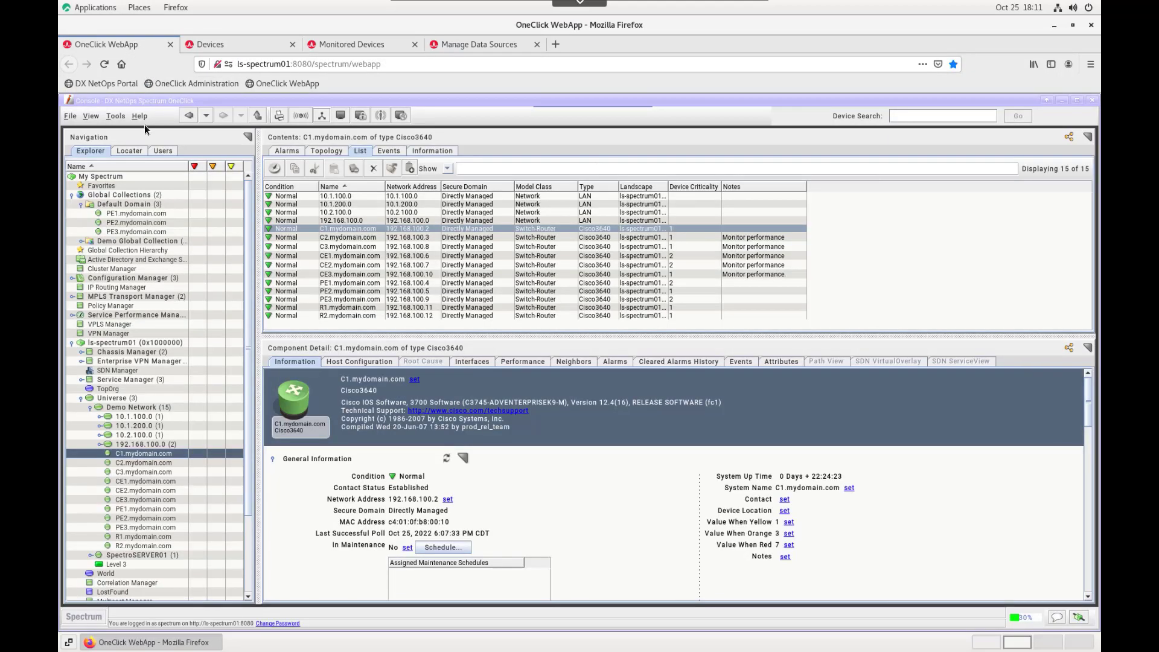
left_click(407, 547)
left_click(440, 541)
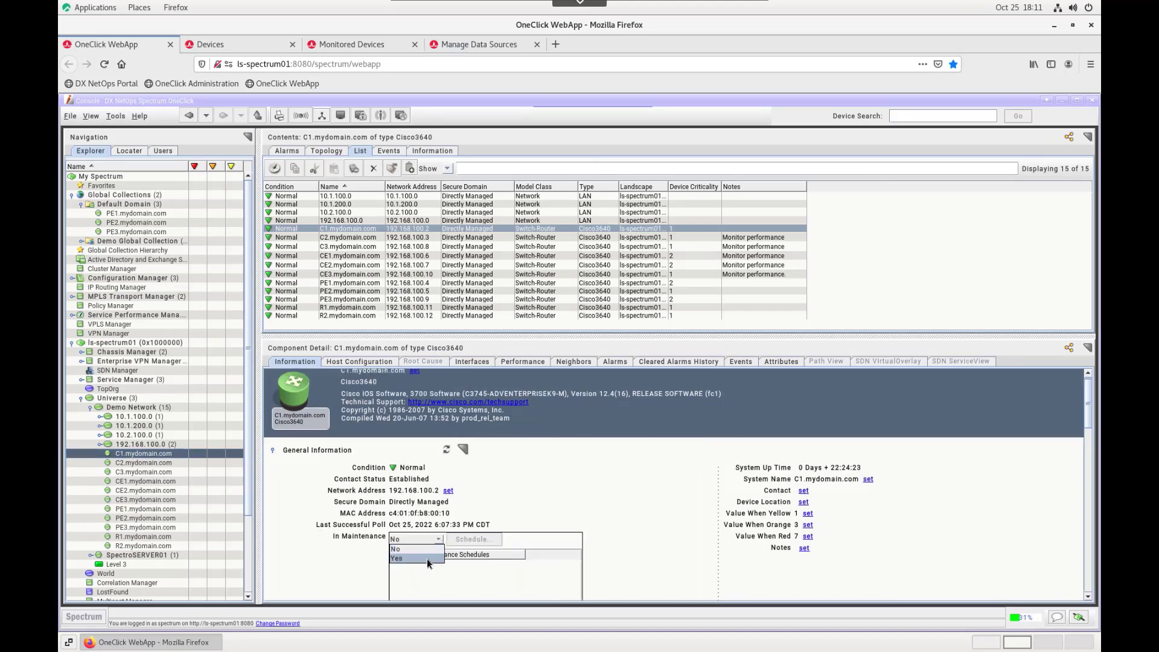
left_click(426, 560)
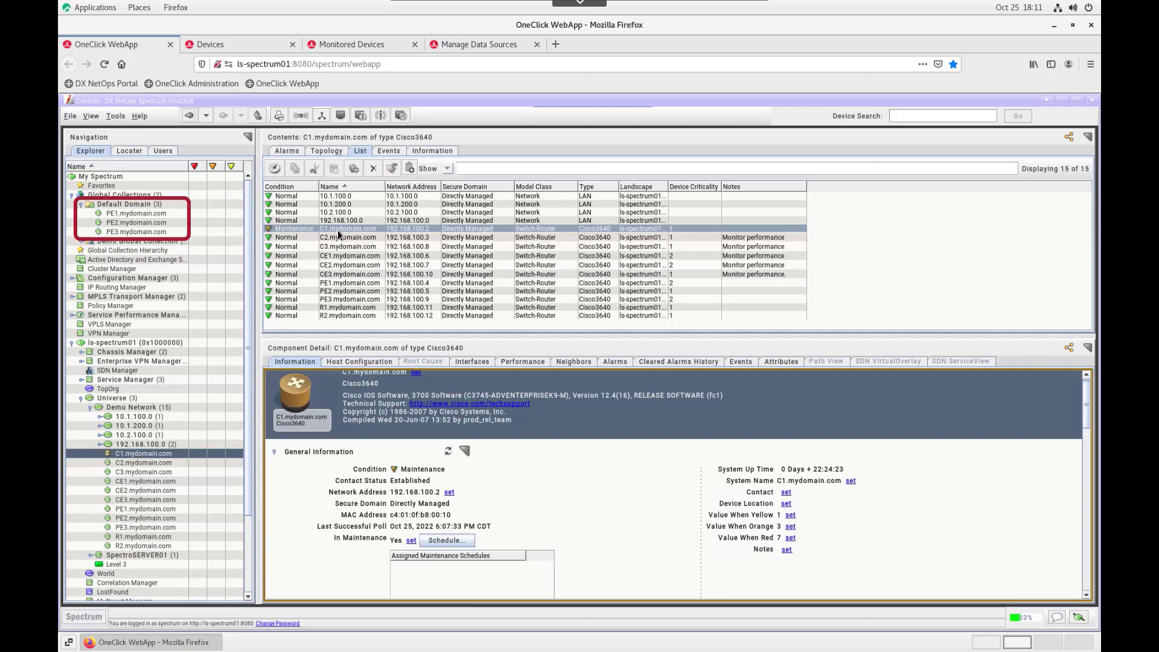
- Check C1.mydomain.com's life cycle state in the DX NetOps Devices list and add the device to the Default Domain global collection in OneClick
left_click(245, 52)
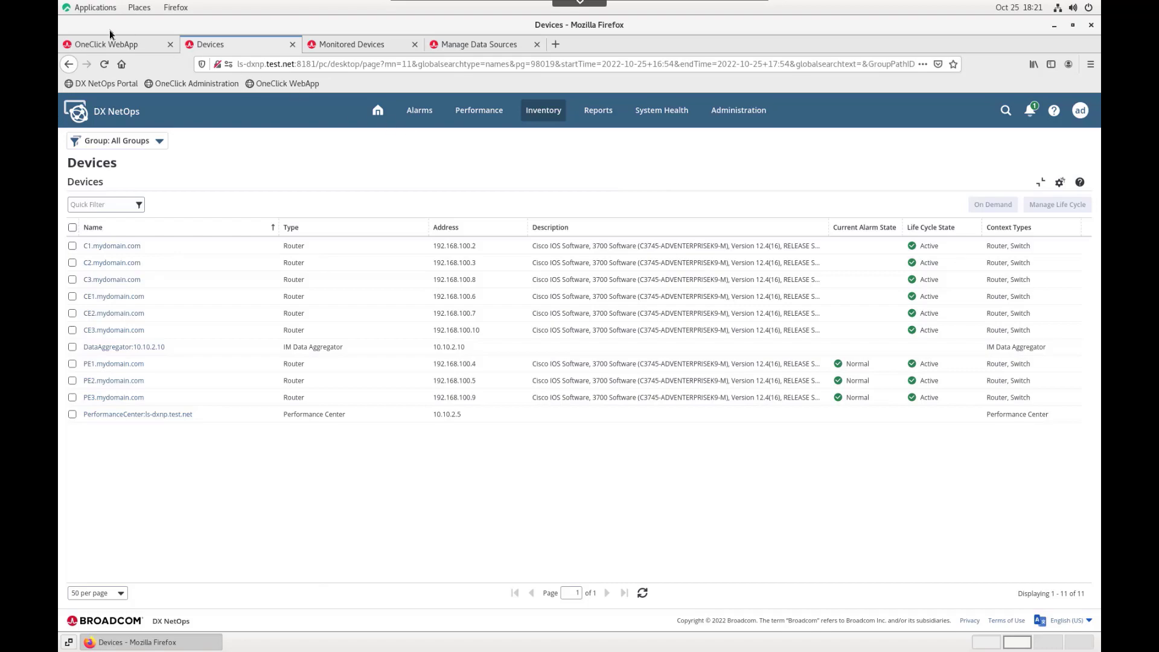
left_click(106, 40)
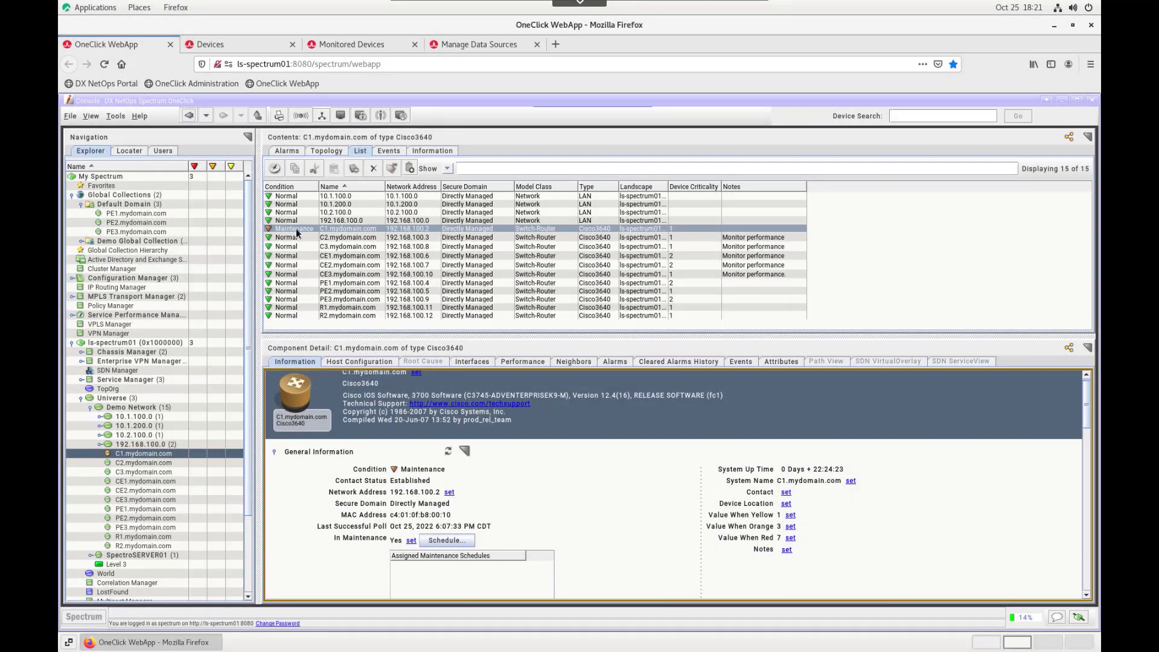
right_click(296, 233)
mouse_move(344, 246)
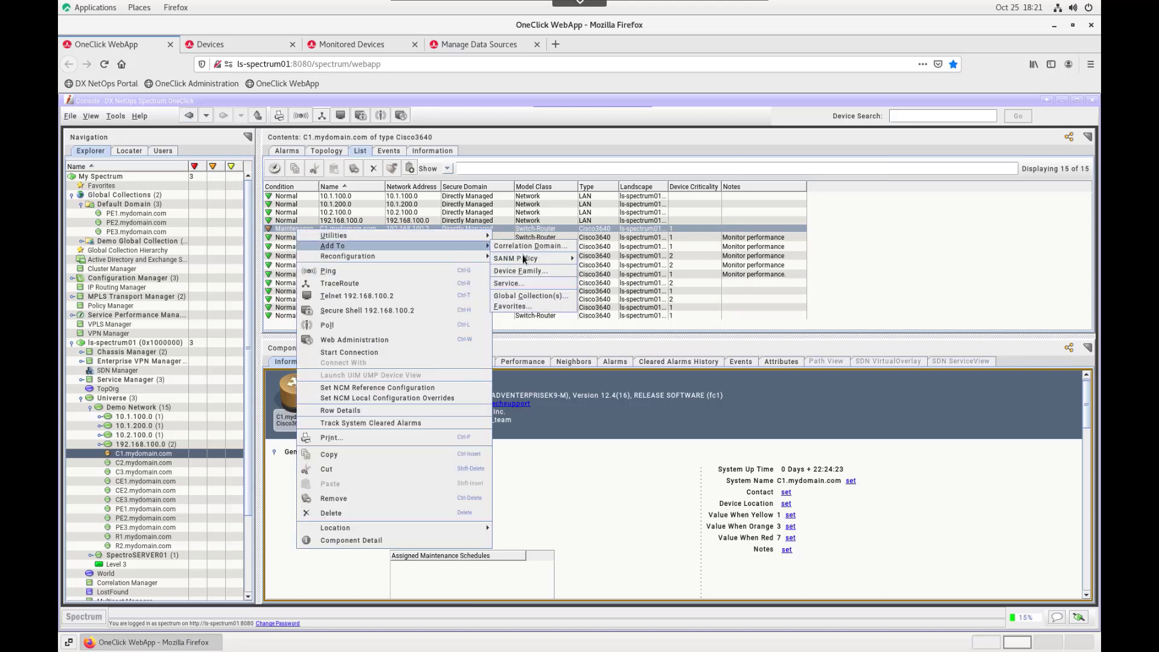
left_click(524, 296)
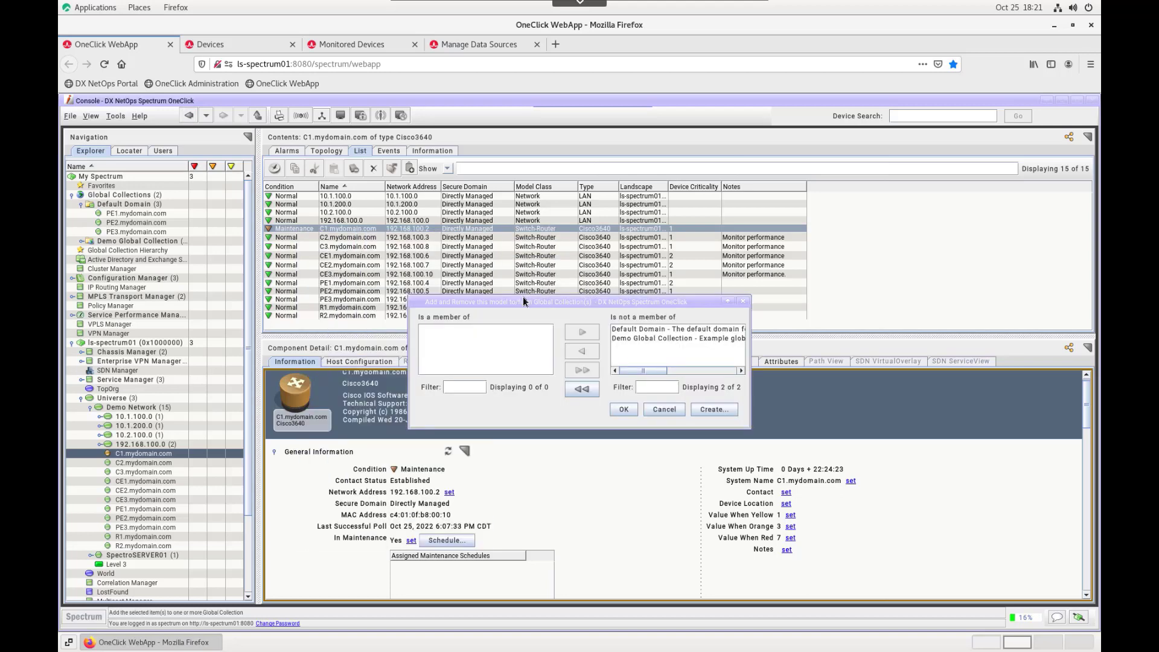
left_click(664, 329)
left_click(582, 351)
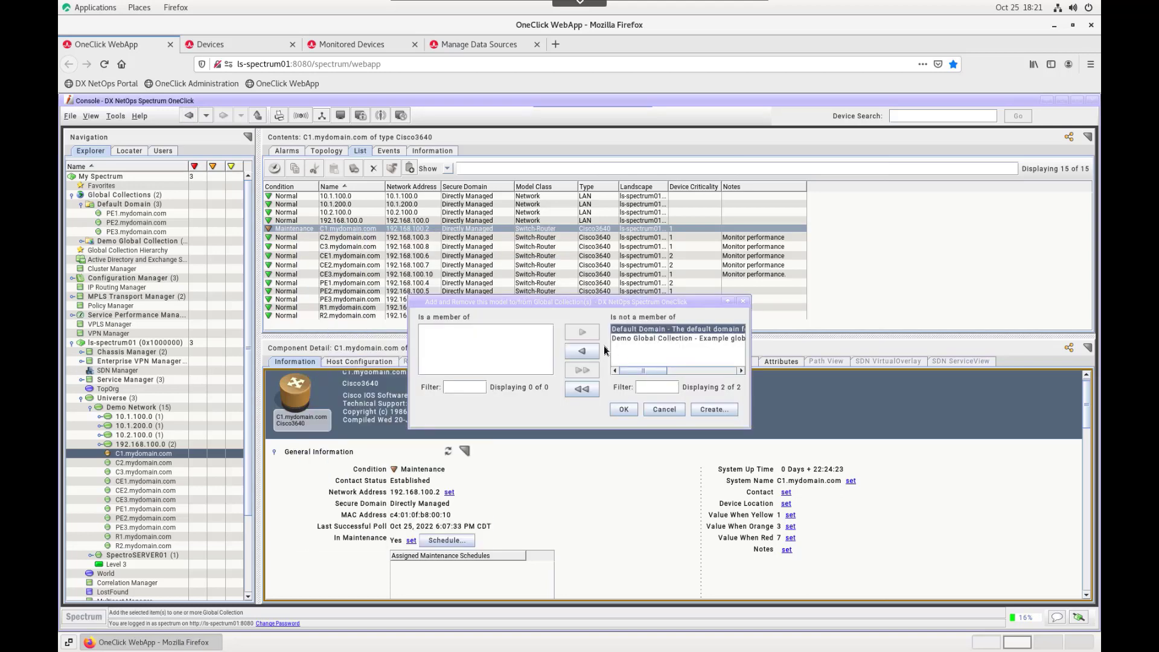
left_click(622, 410)
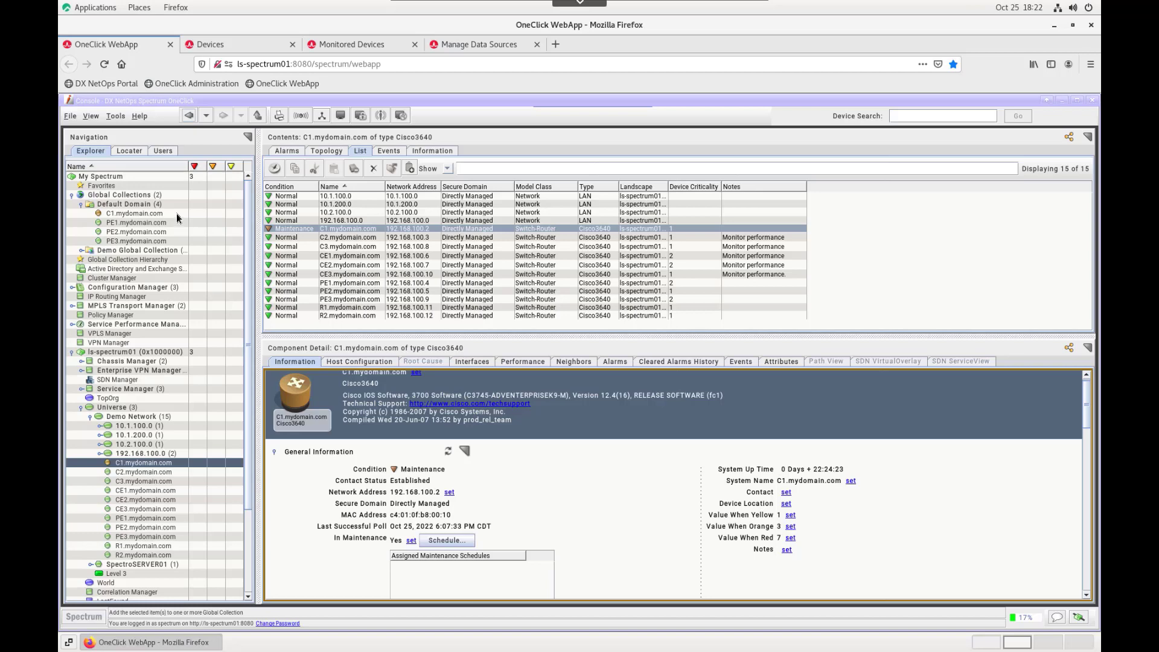
- Set the life cycle state of C1.mydomain.com to Active in the DX NetOps Devices list
left_click(219, 45)
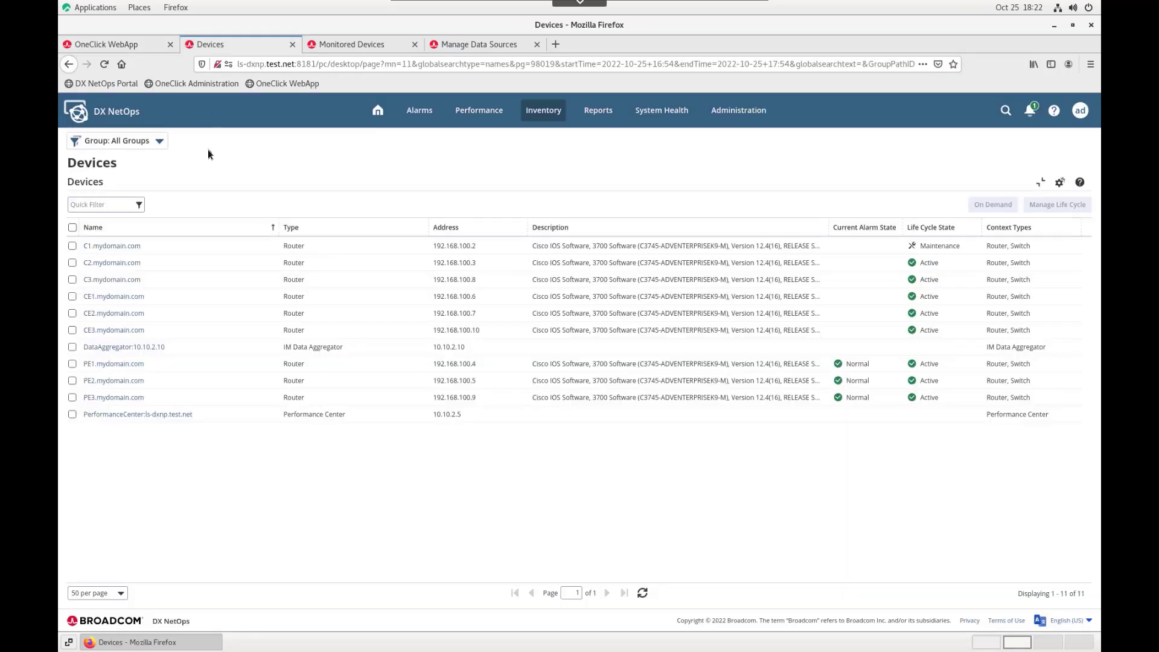
left_click(950, 249)
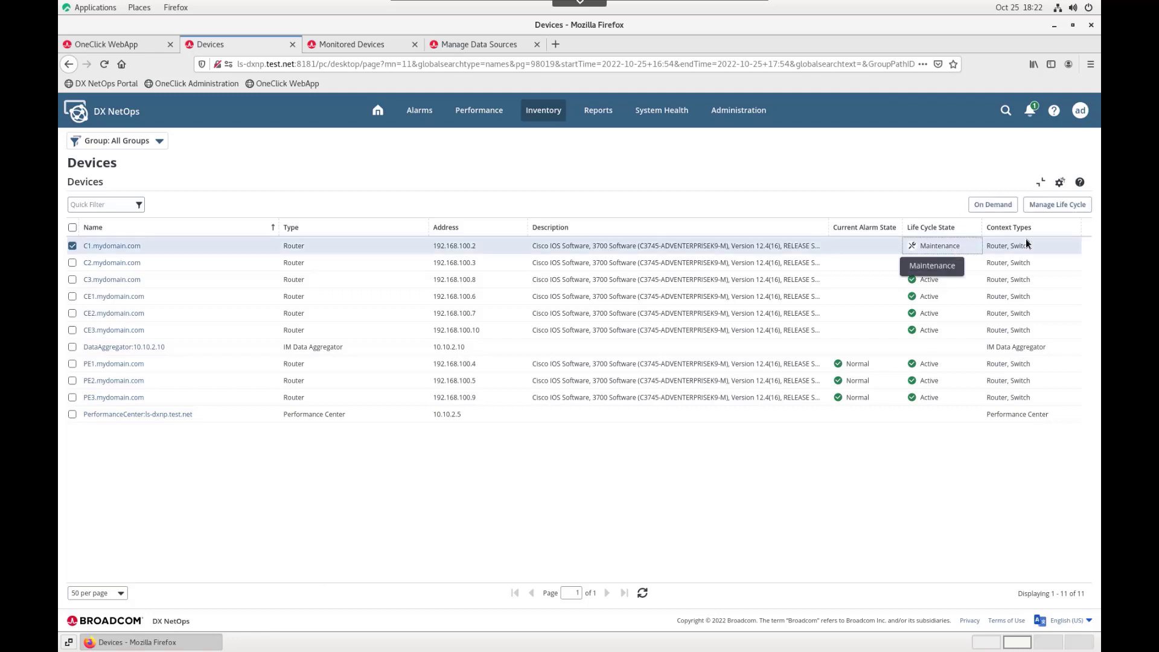
left_click(1058, 207)
left_click(561, 285)
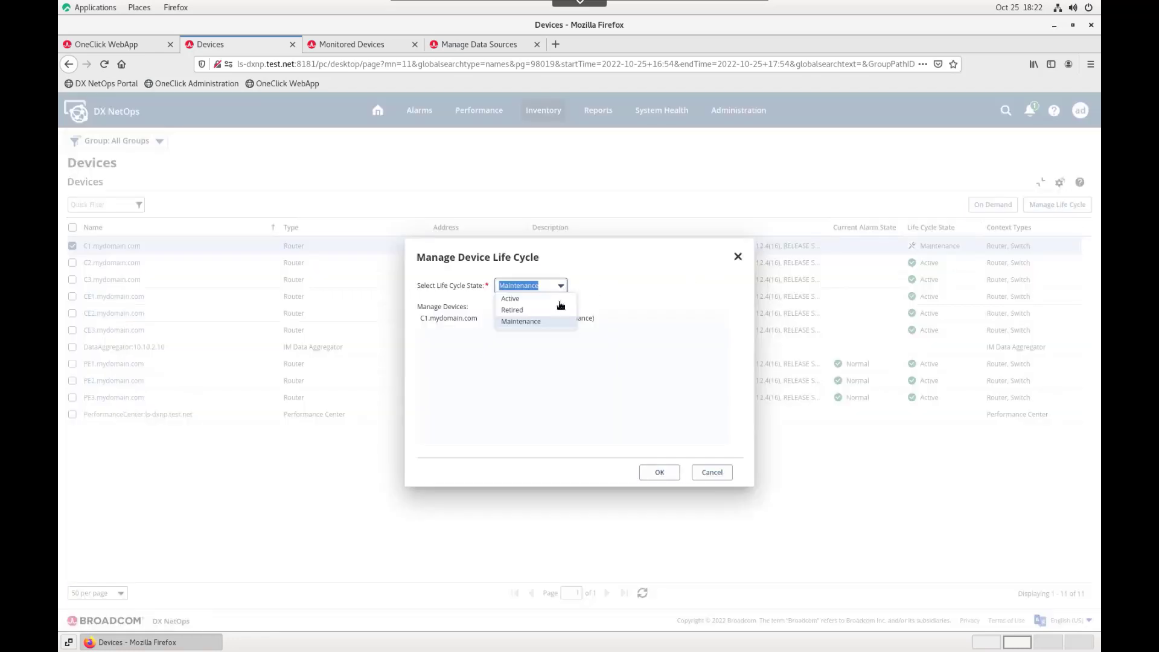
left_click(561, 304)
left_click(666, 477)
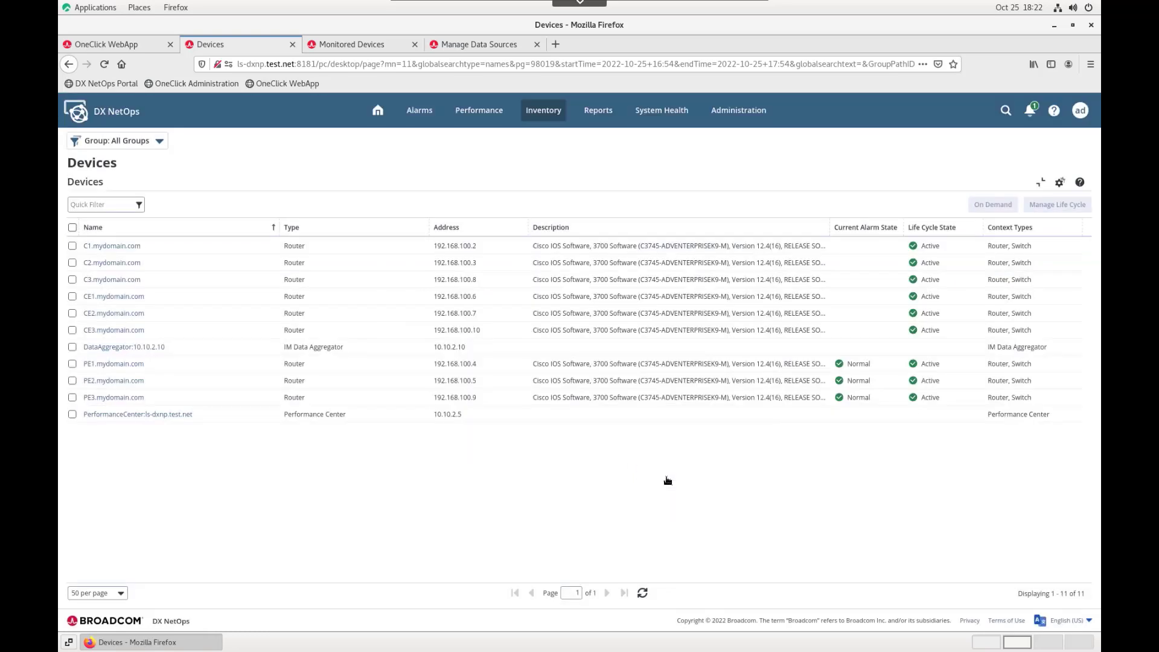
- Remove C1.mydomain.com from the Default Domain global collection in the OneClick WebApp
left_click(139, 43)
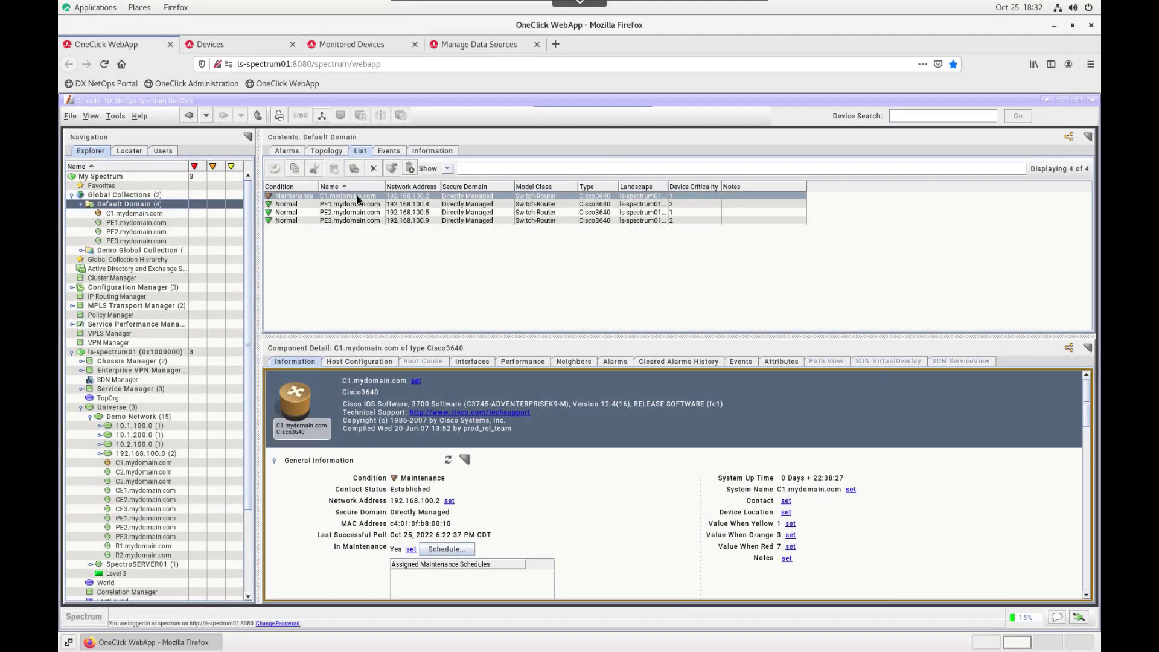
right_click(357, 194)
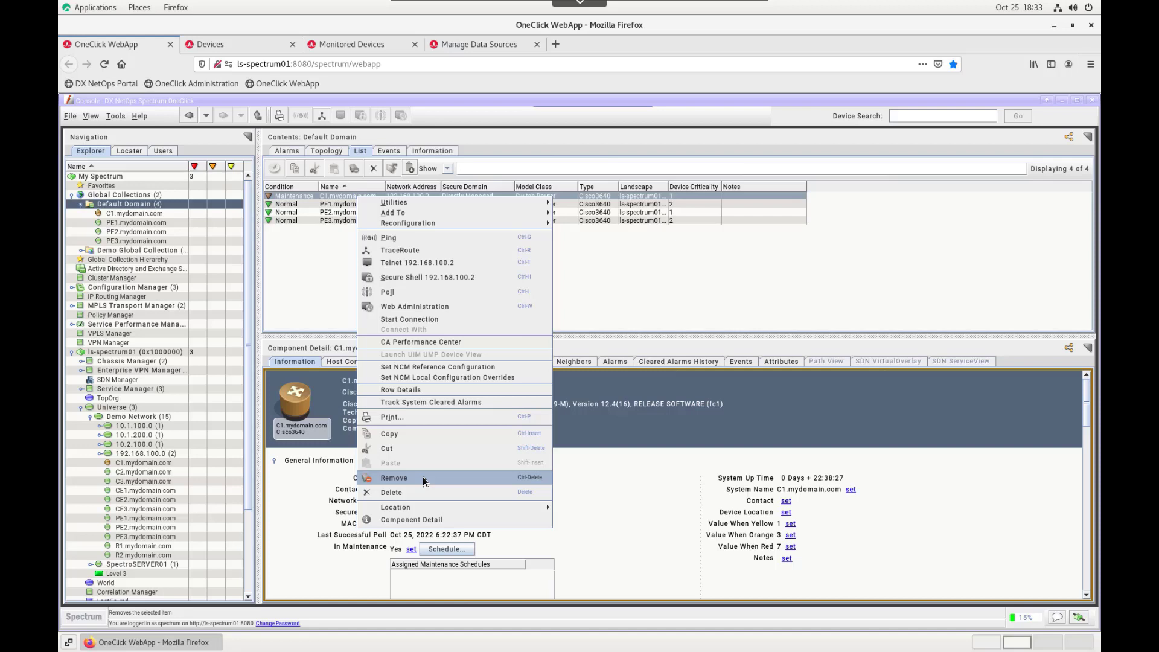
left_click(425, 480)
left_click(565, 378)
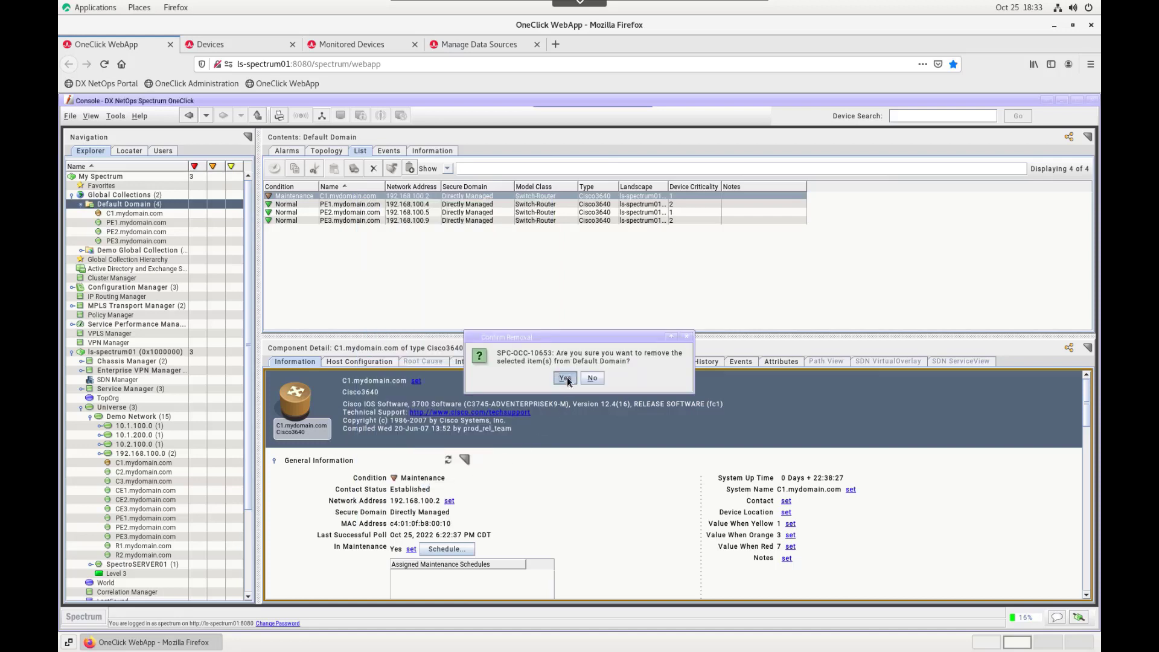
- Check the DX NetOps Devices list for C1.mydomain.com's life cycle state and for the Demo Network router R1.mydomain.com
left_click(233, 41)
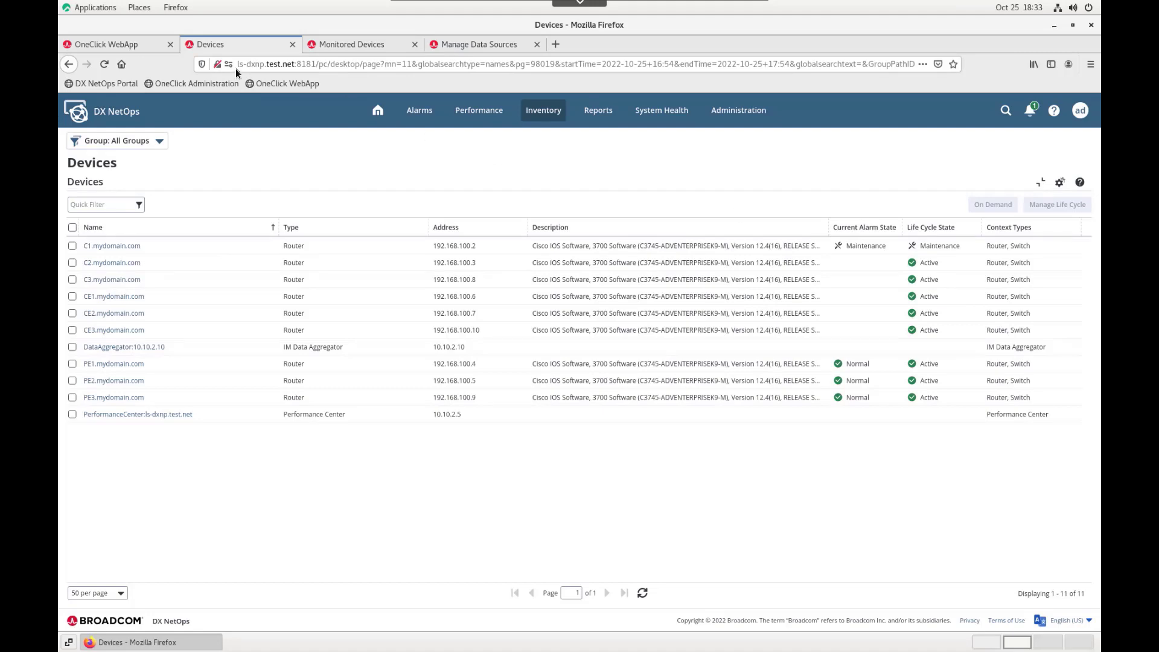
left_click(140, 40)
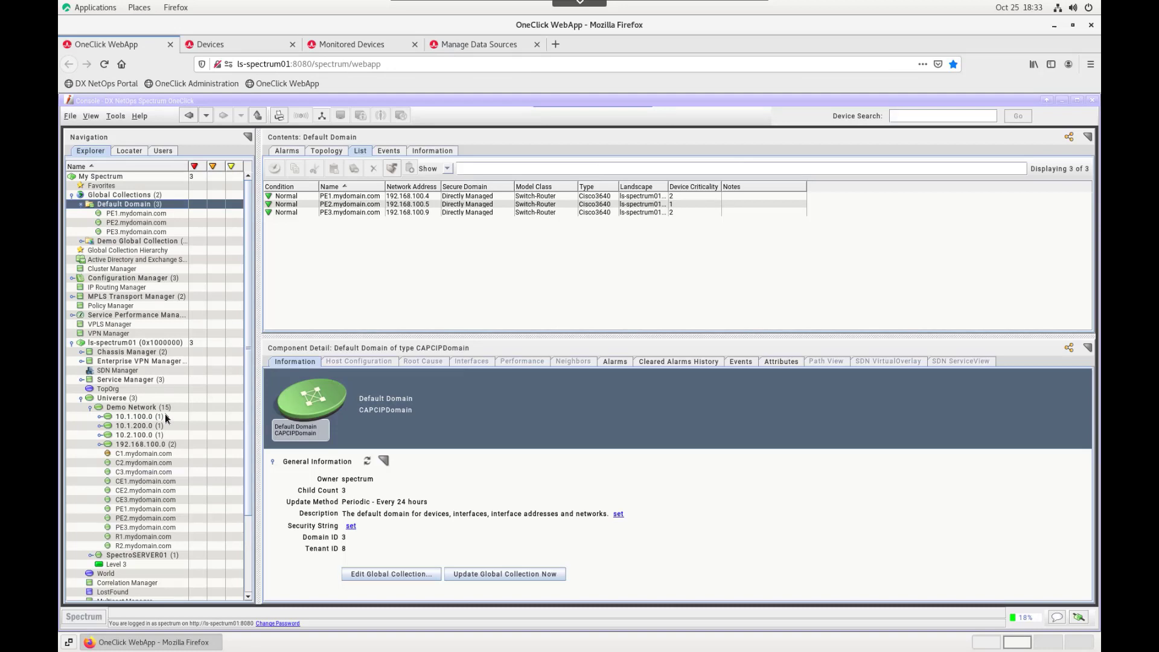
left_click(166, 536)
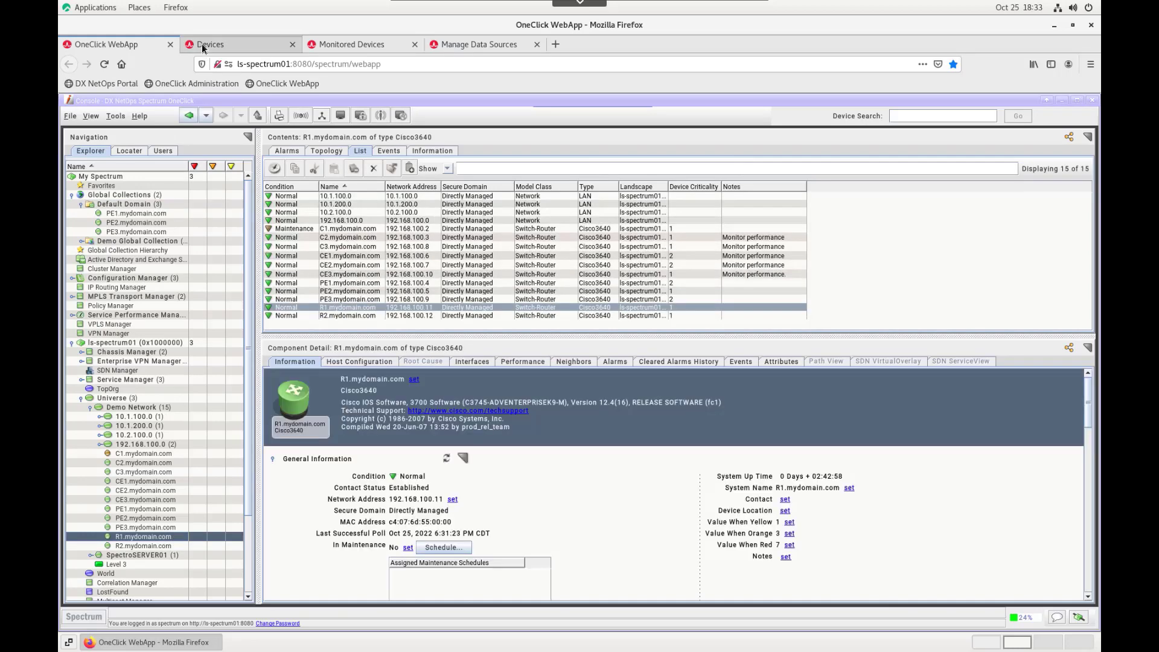
left_click(201, 46)
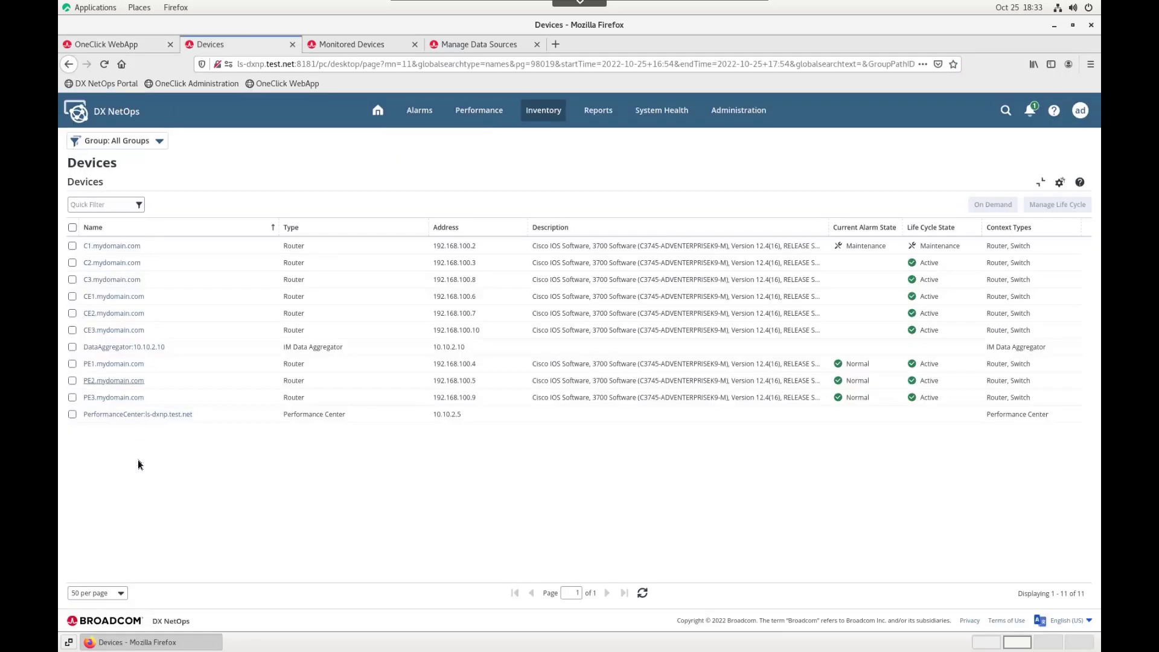
left_click(139, 49)
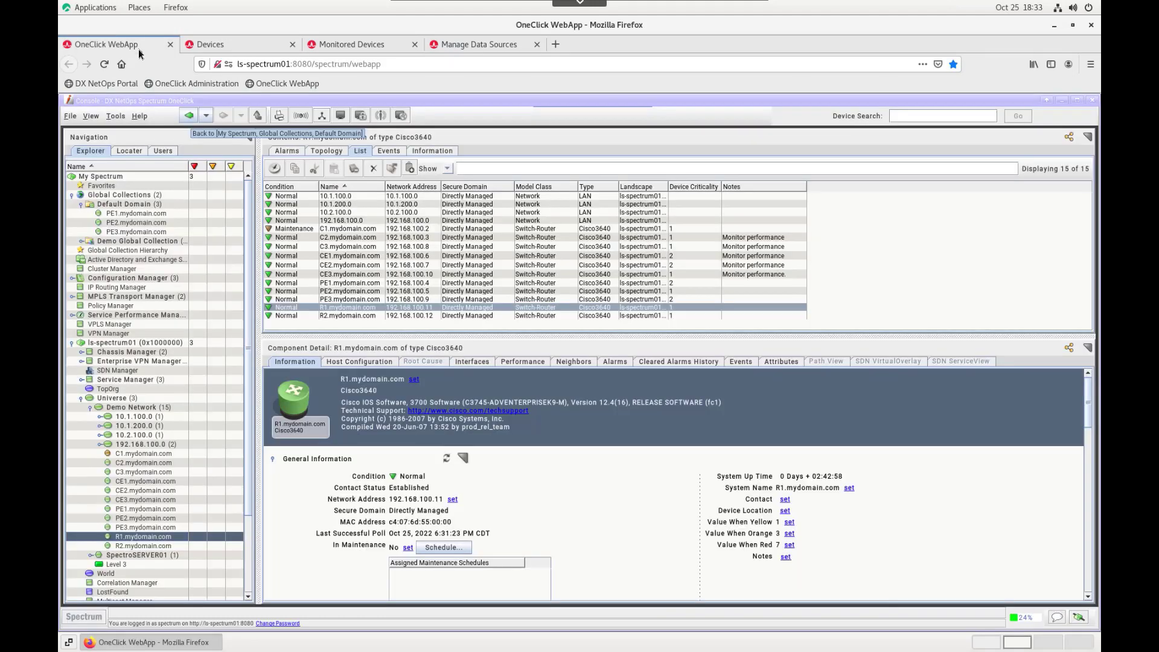
- Add R1.mydomain.com from the Demo Network to the Default Domain global collection and select it within that collection
right_click(170, 540)
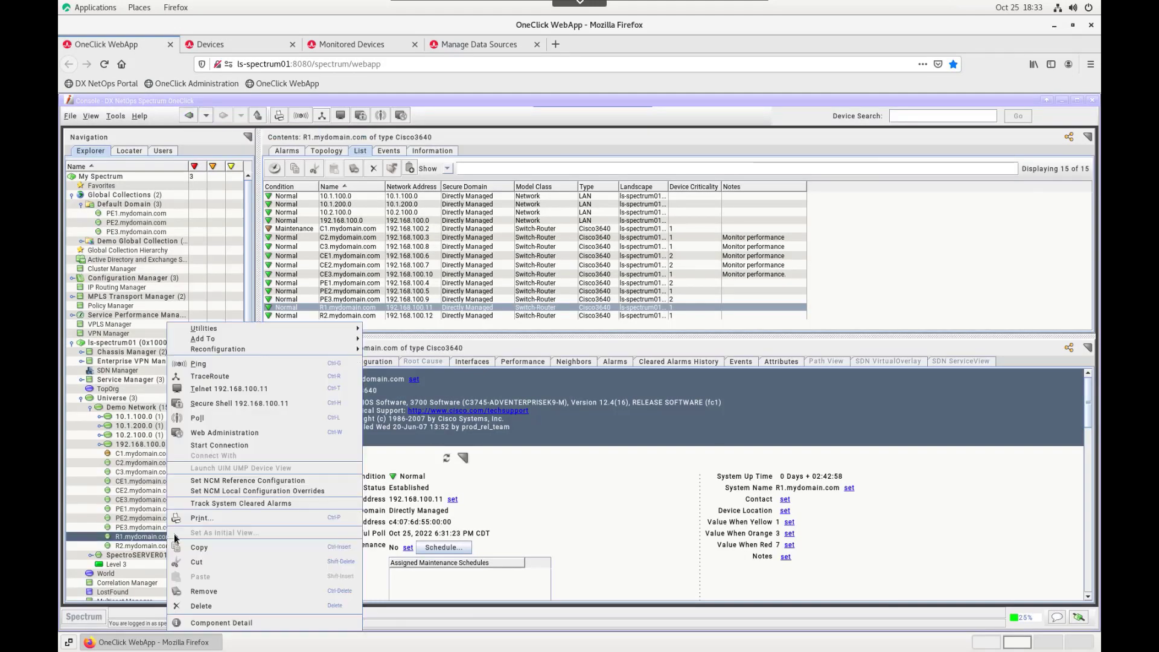
mouse_move(248, 340)
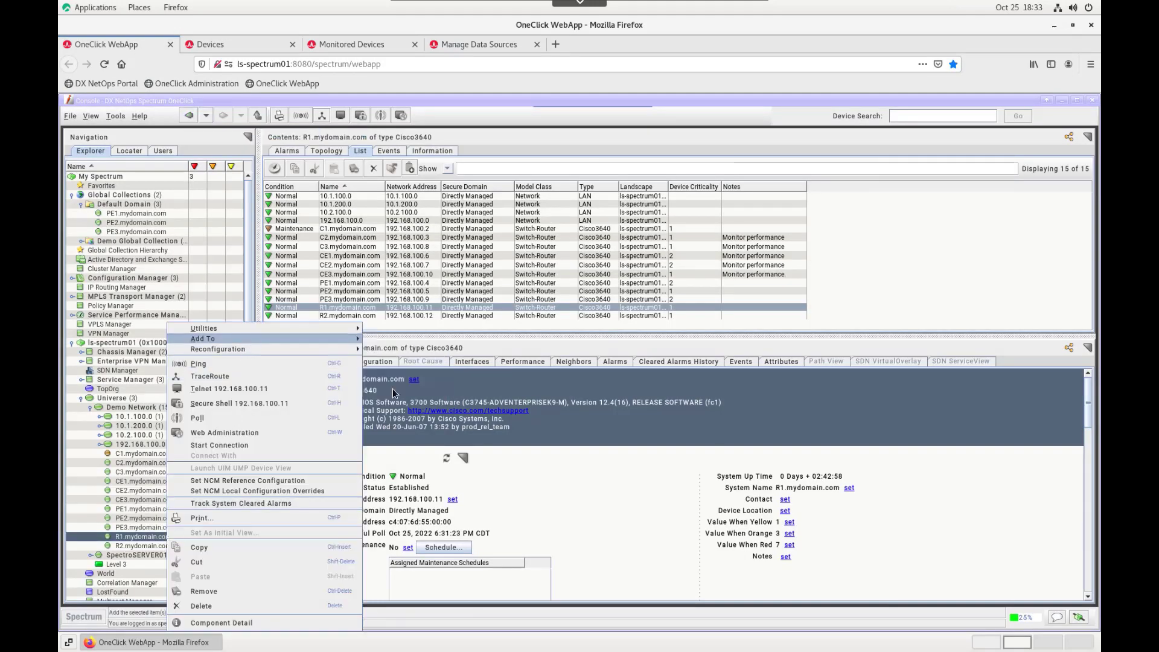
left_click(393, 390)
left_click(631, 333)
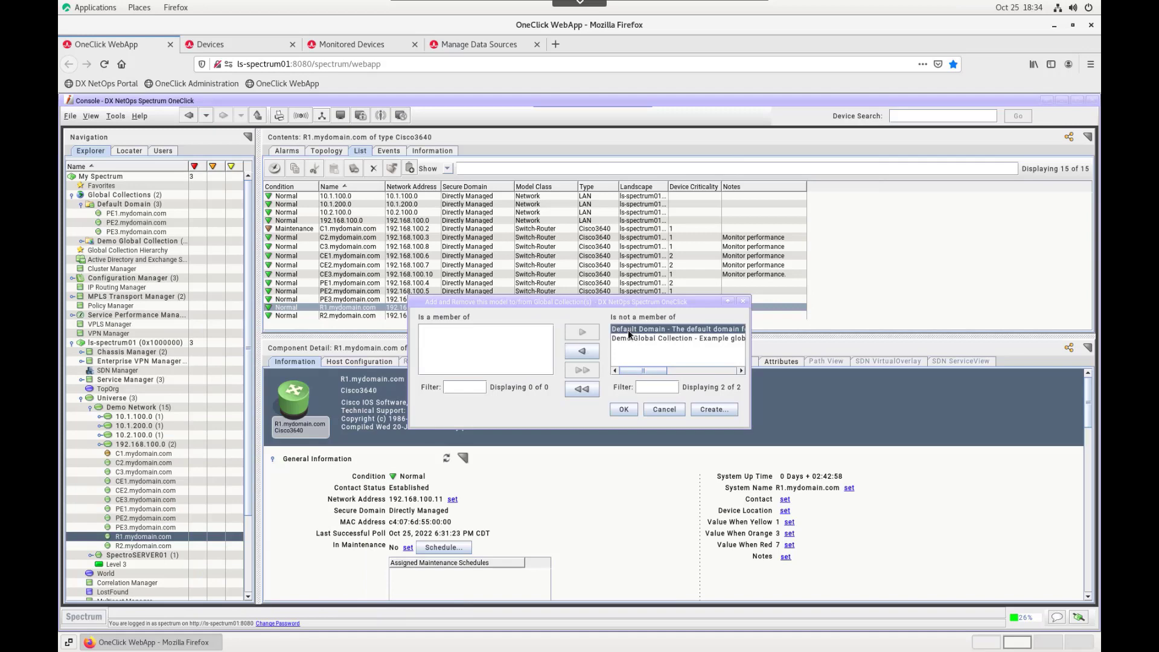
left_click(625, 409)
left_click(161, 243)
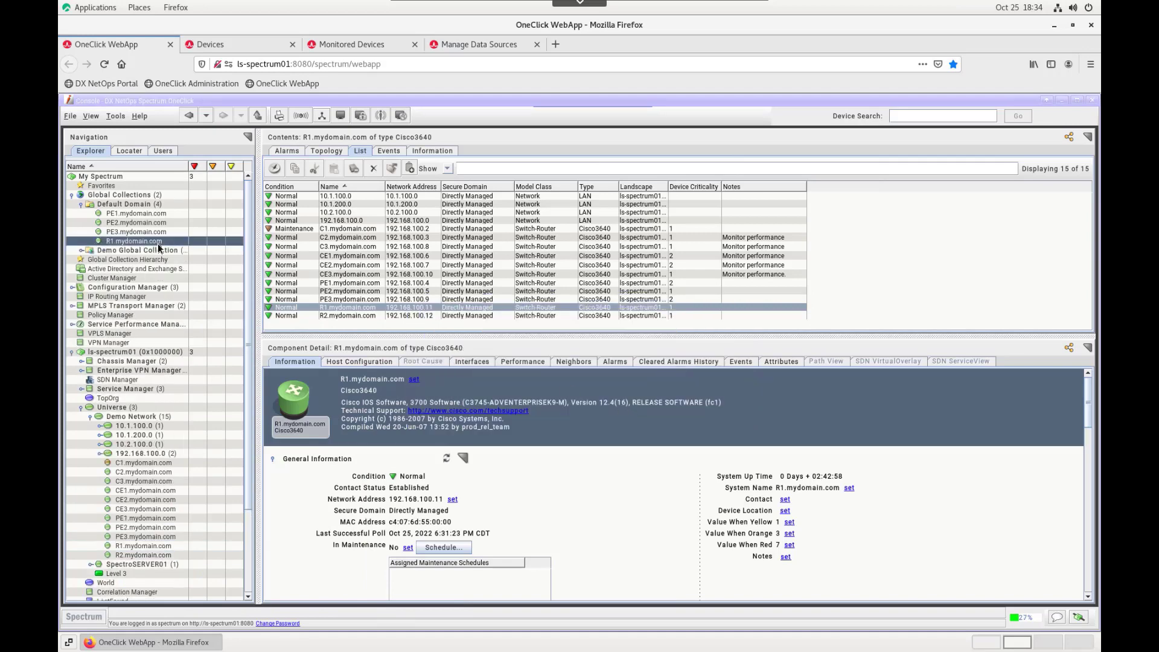
- Remove R1.mydomain.com from the Default Domain global collection in OneClick, checking the DX NetOps Devices list before and after the removal
left_click(217, 48)
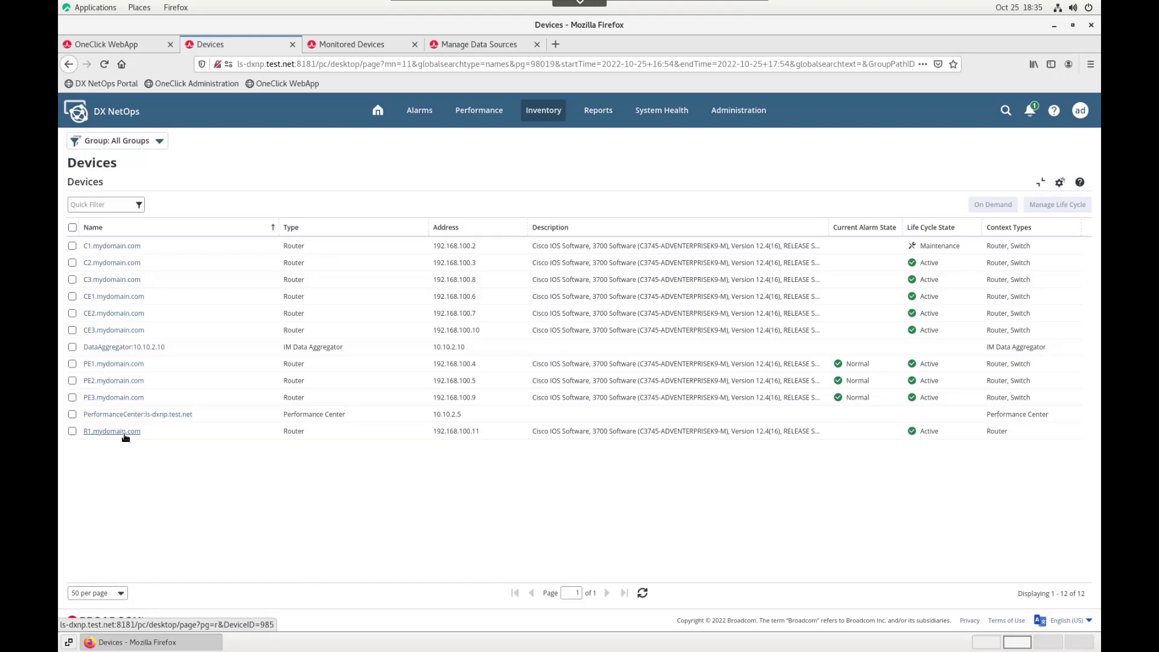
left_click(133, 46)
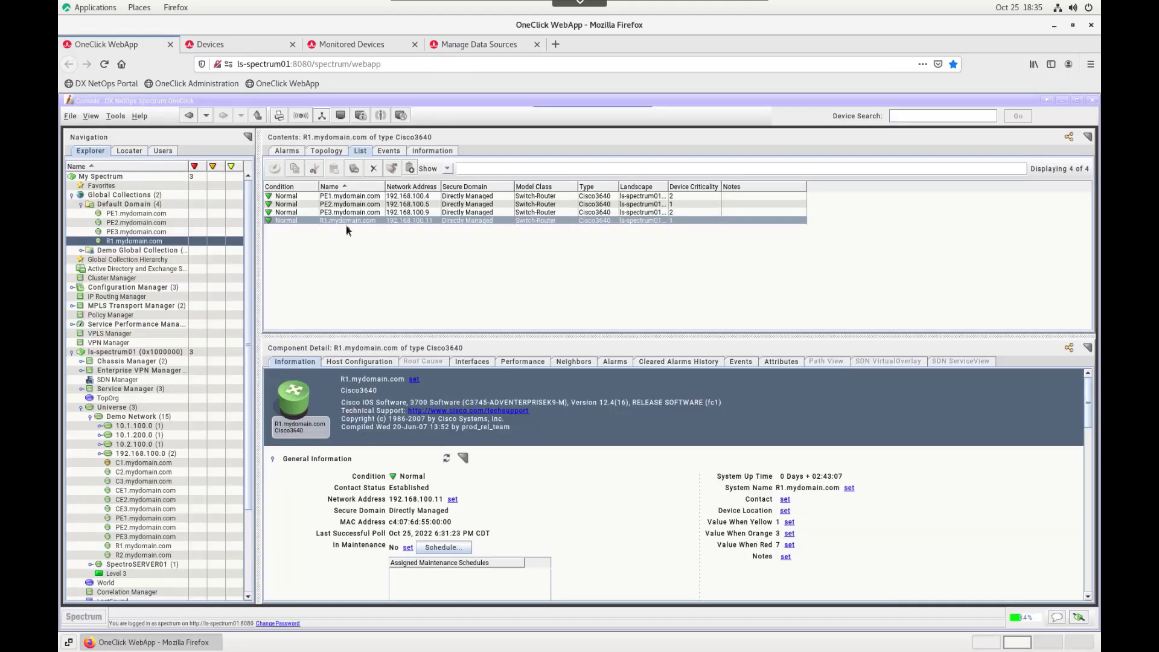
right_click(345, 221)
left_click(386, 505)
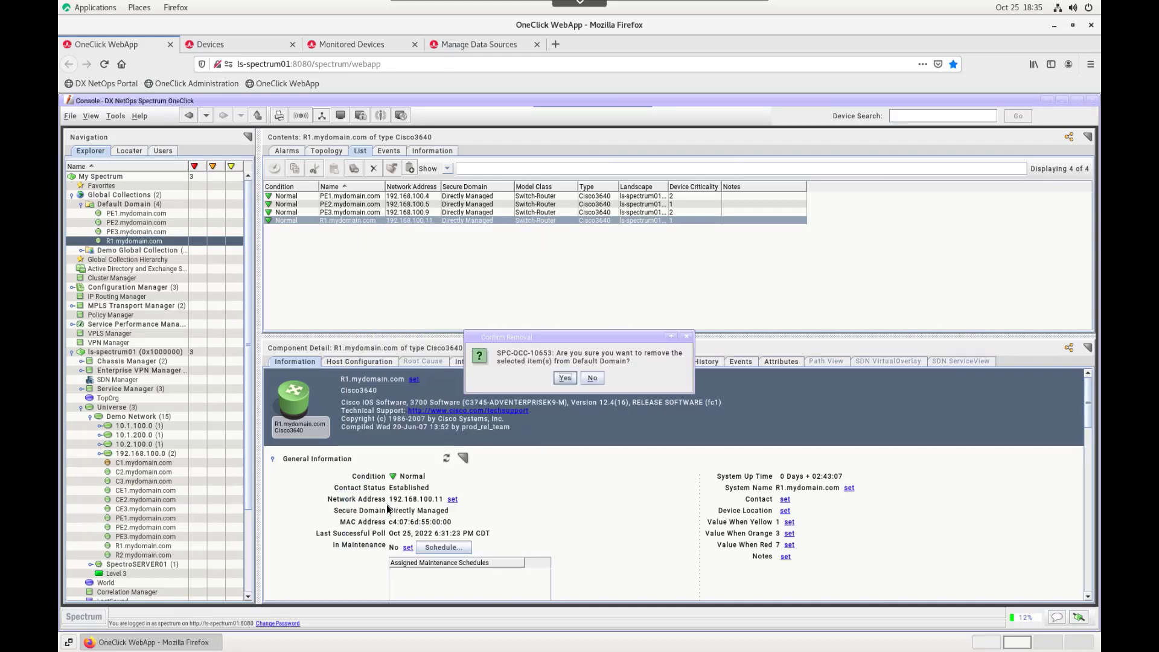
left_click(565, 378)
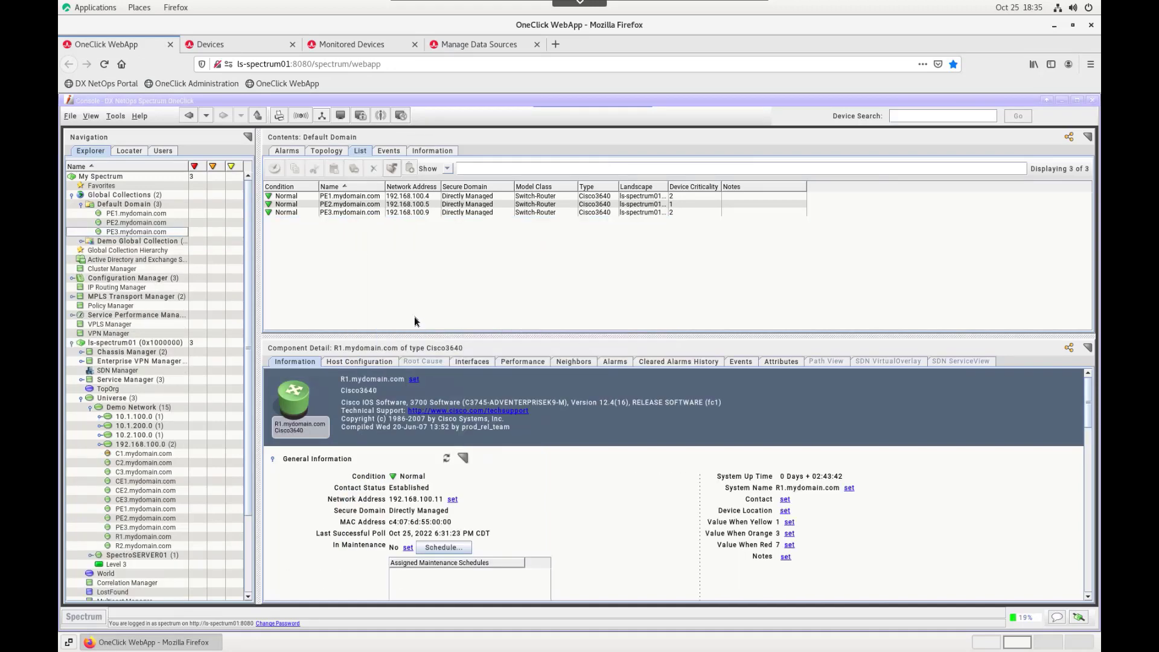
left_click(258, 47)
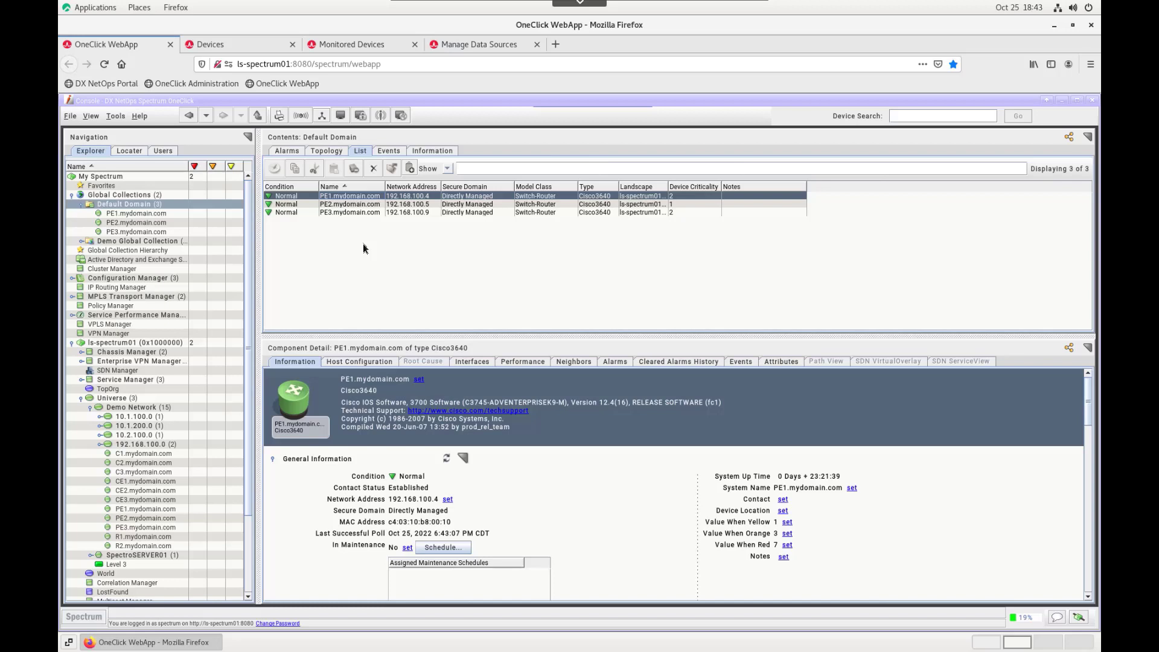
- Permanently delete PE1.mydomain.com from Spectrum OneClick with the Don't Retire option and check the device in the DX NetOps Devices list
right_click(373, 201)
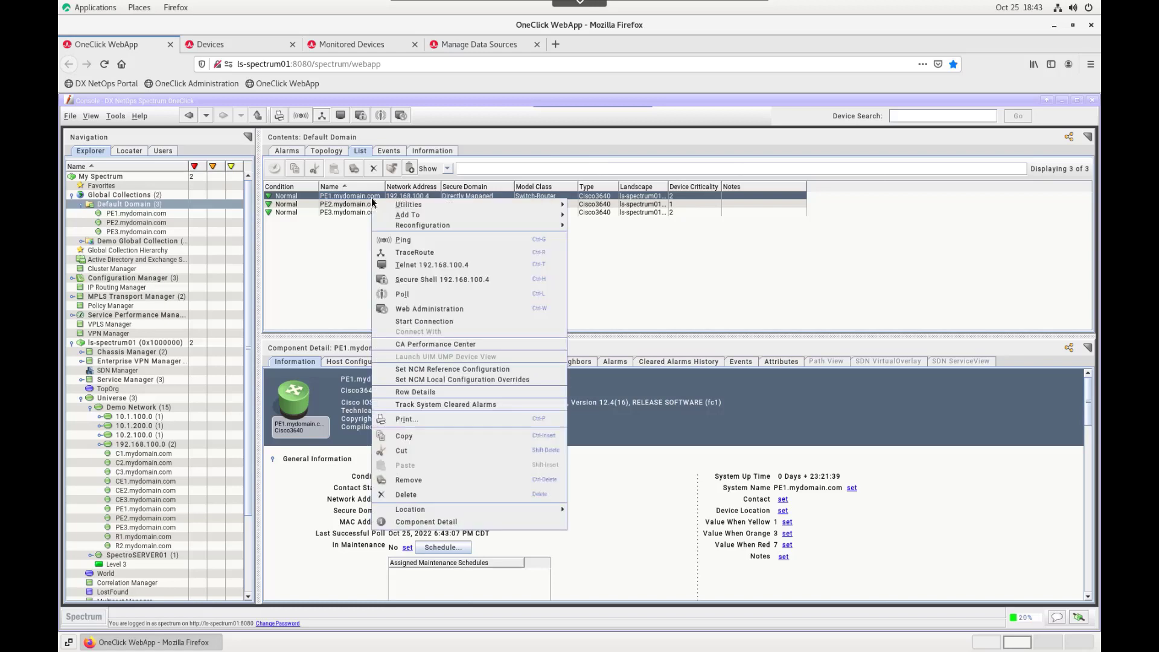
left_click(422, 495)
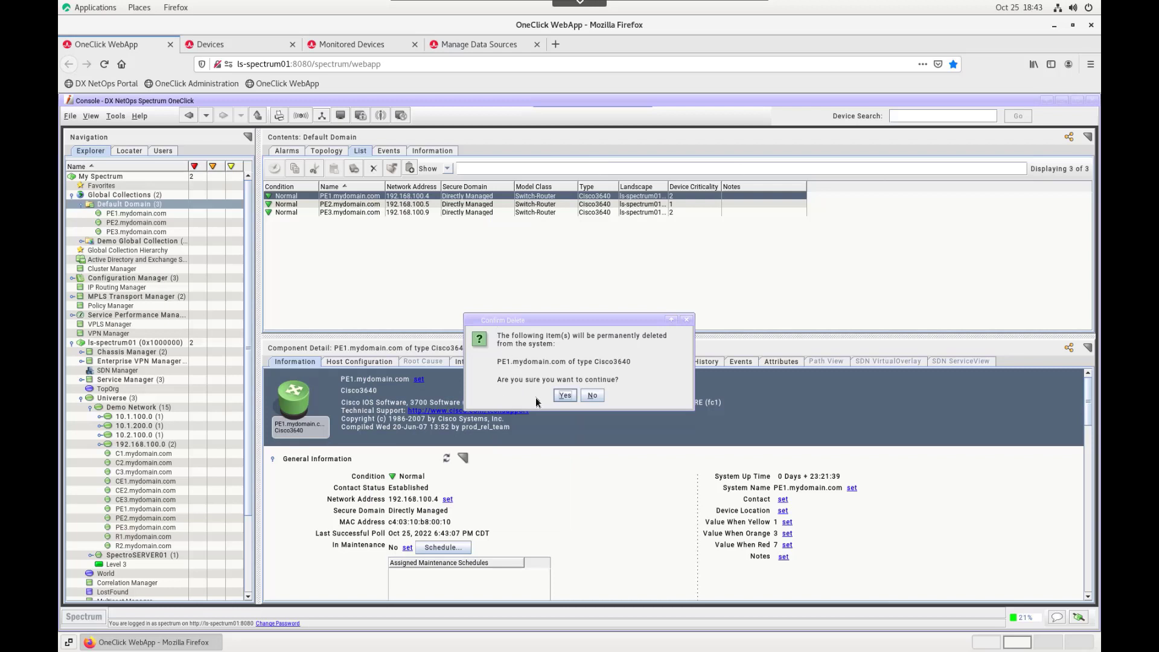
left_click(565, 396)
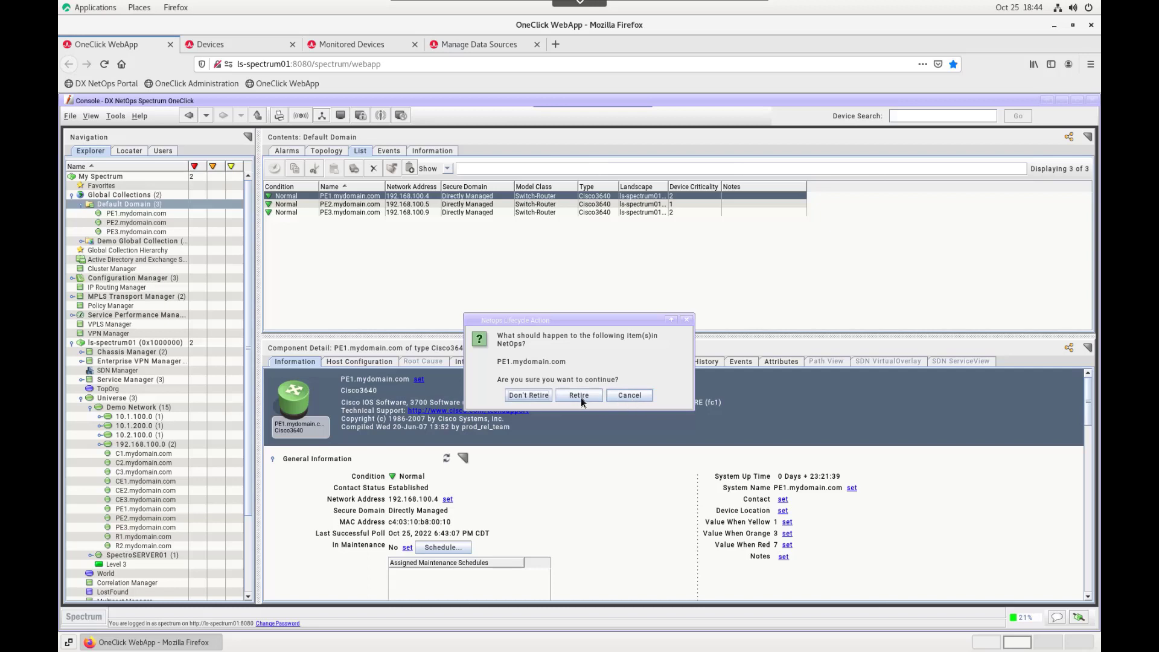
left_click(534, 398)
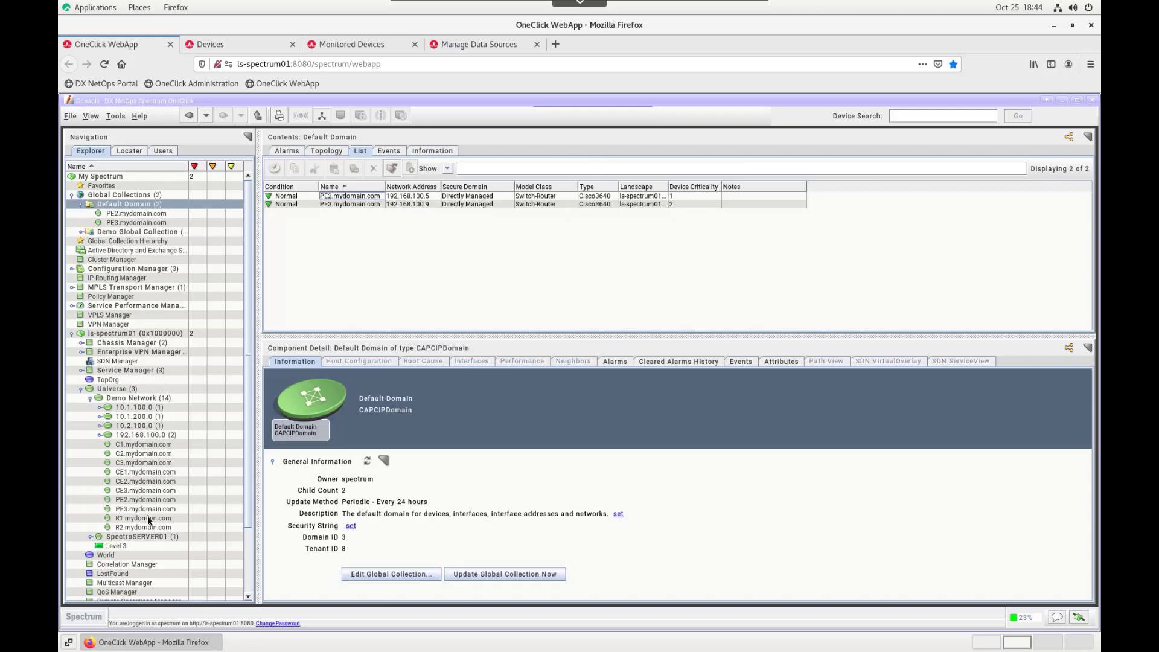
left_click(219, 45)
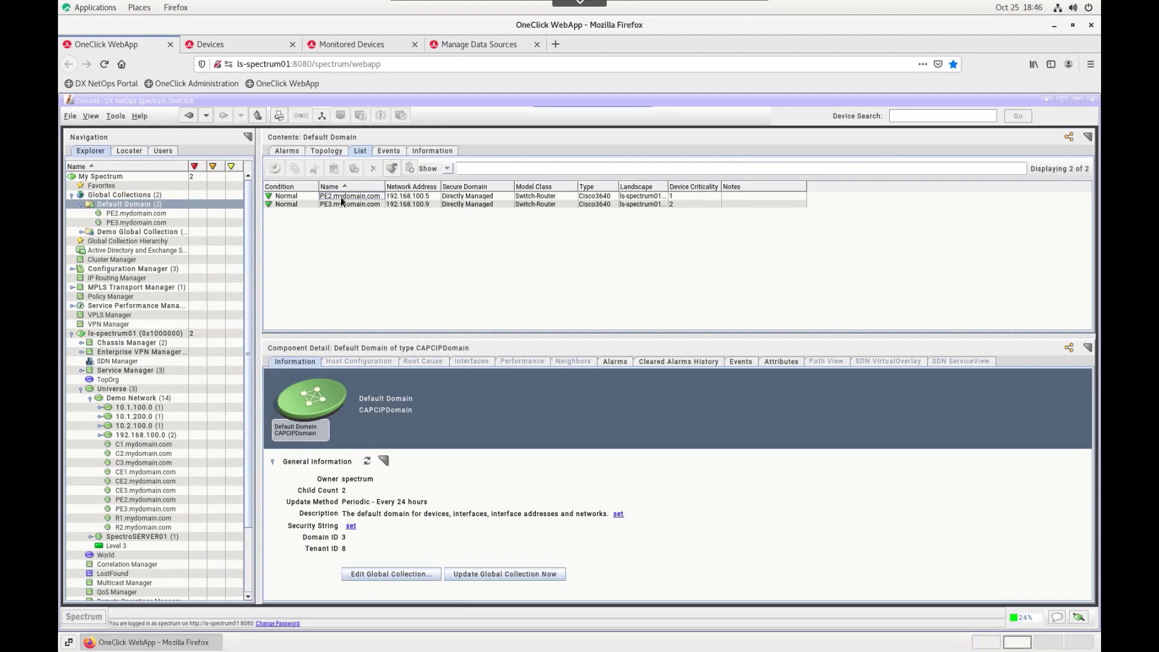
- Permanently delete PE2.mydomain.com from Spectrum OneClick with the Retire option and check its life cycle state in the DX NetOps Devices list
right_click(340, 196)
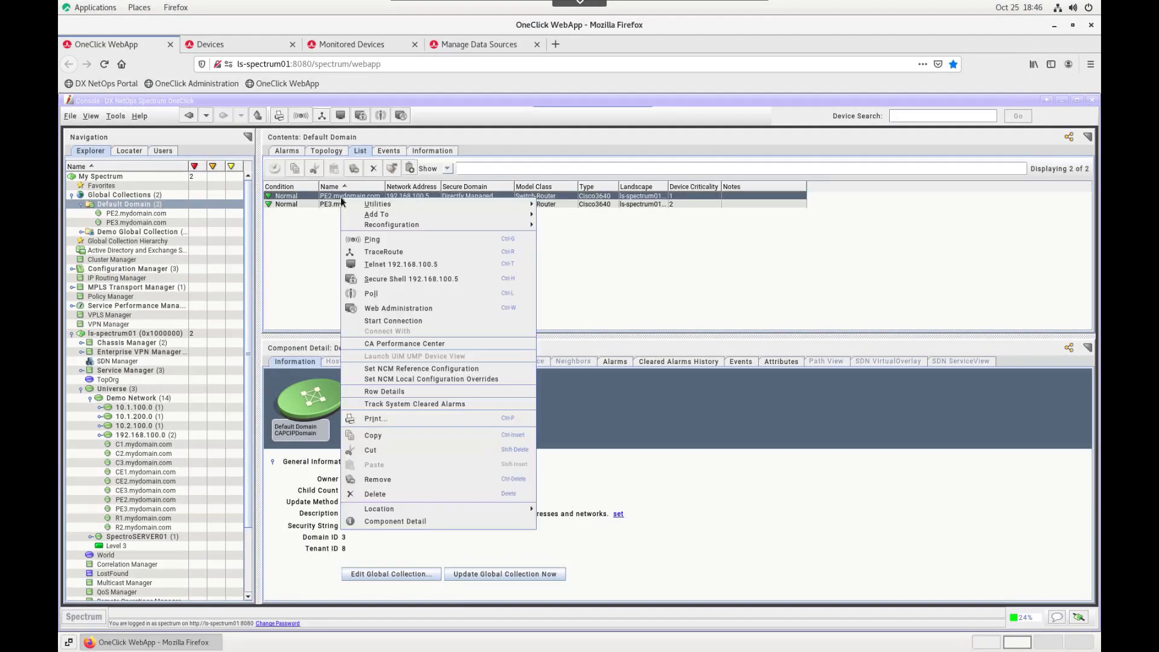
left_click(396, 495)
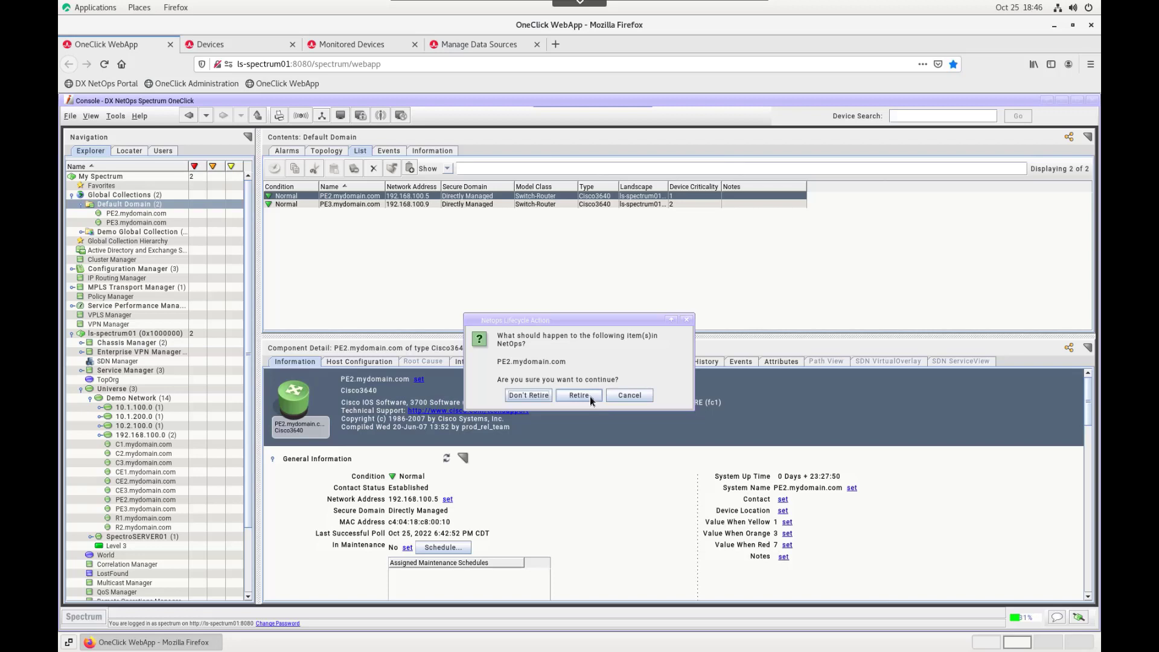
left_click(578, 396)
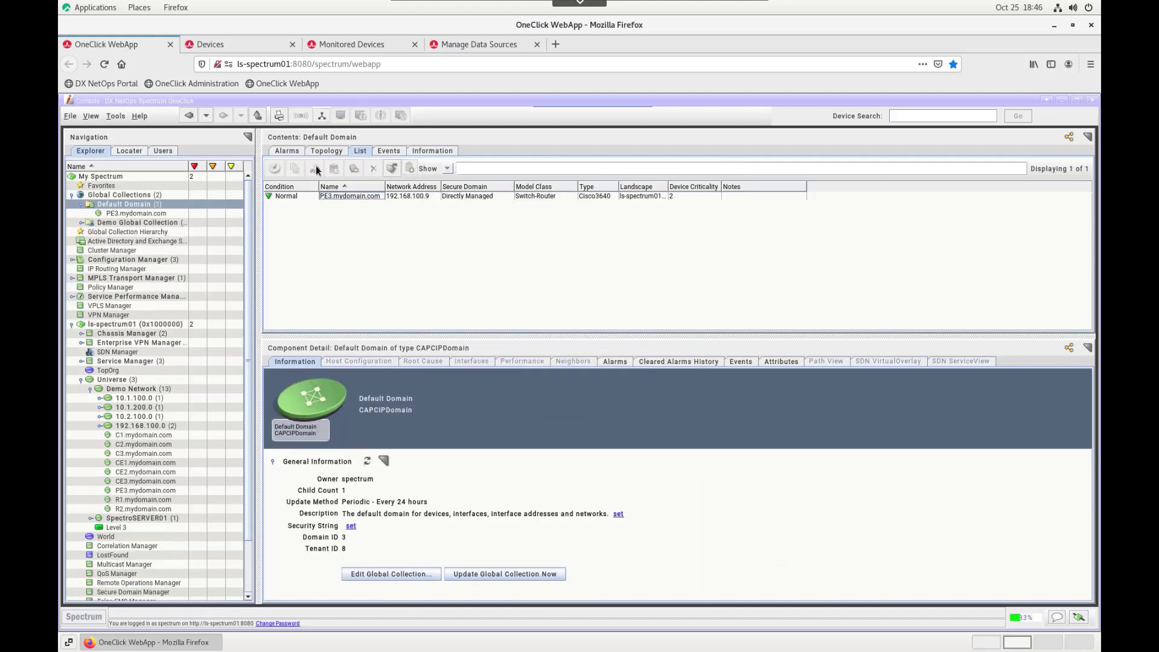
left_click(224, 47)
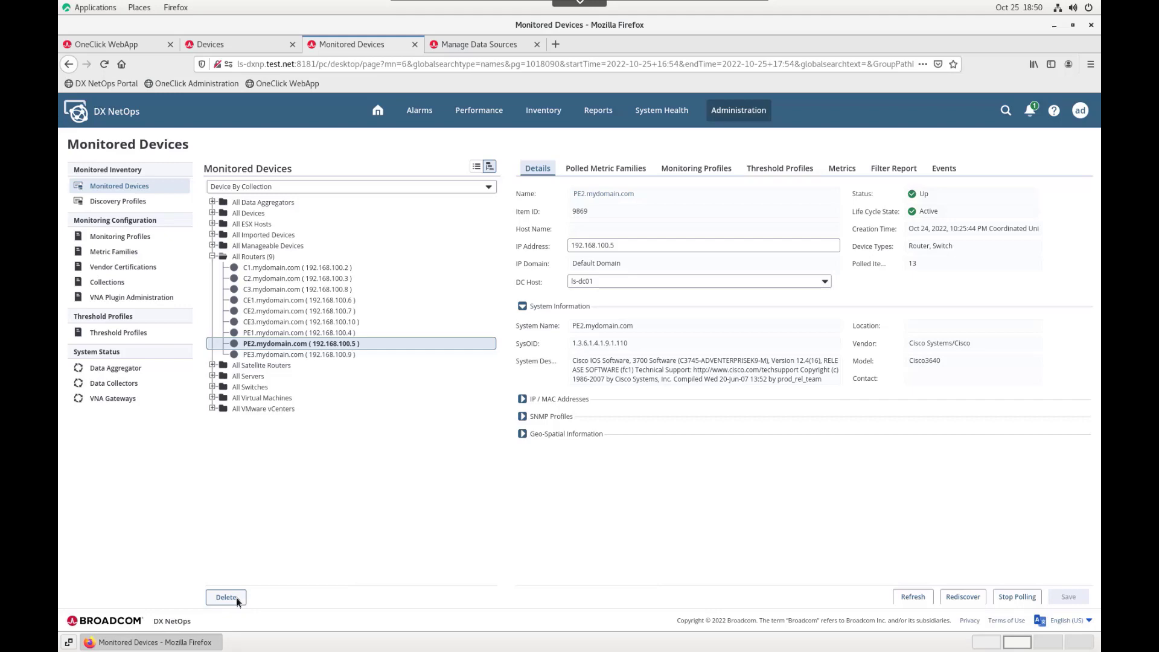
- Delete the router PE3.mydomain.com (192.168.100.9) from the Monitored Devices inventory in the DX NetOps Portal
key("Down")
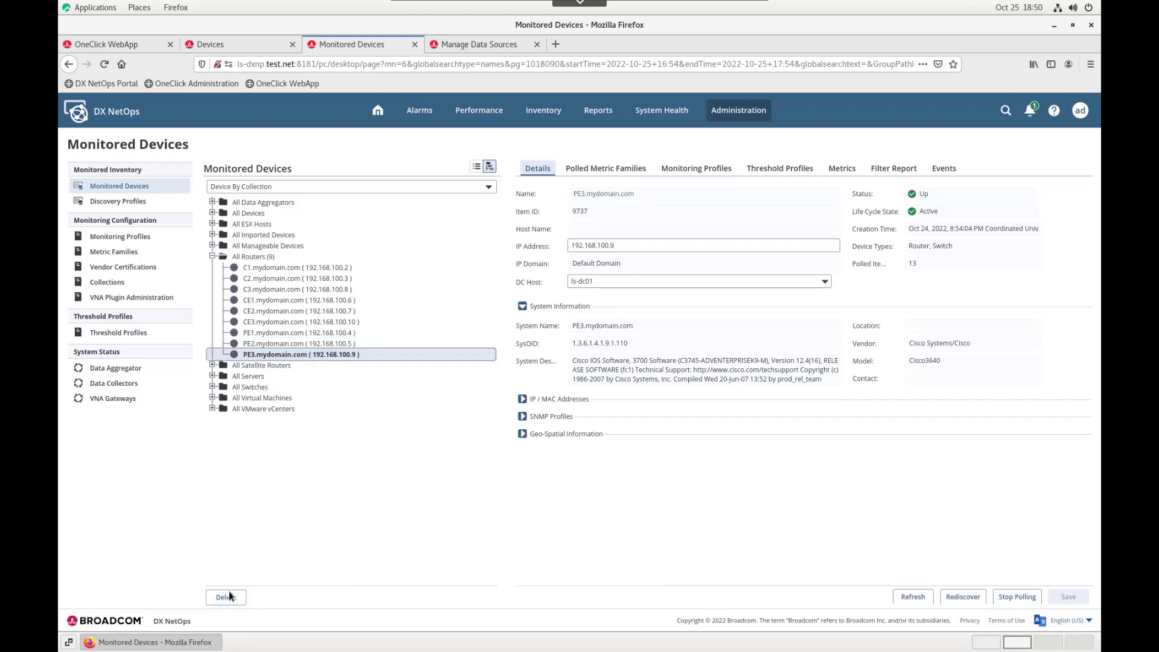
left_click(229, 596)
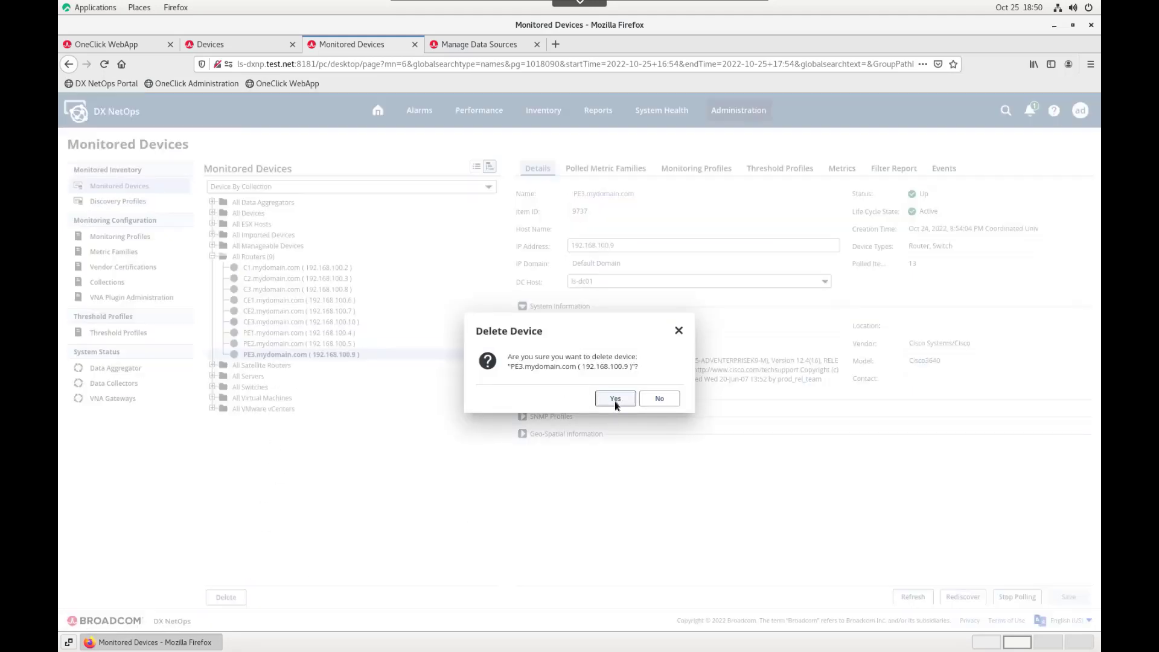
left_click(616, 400)
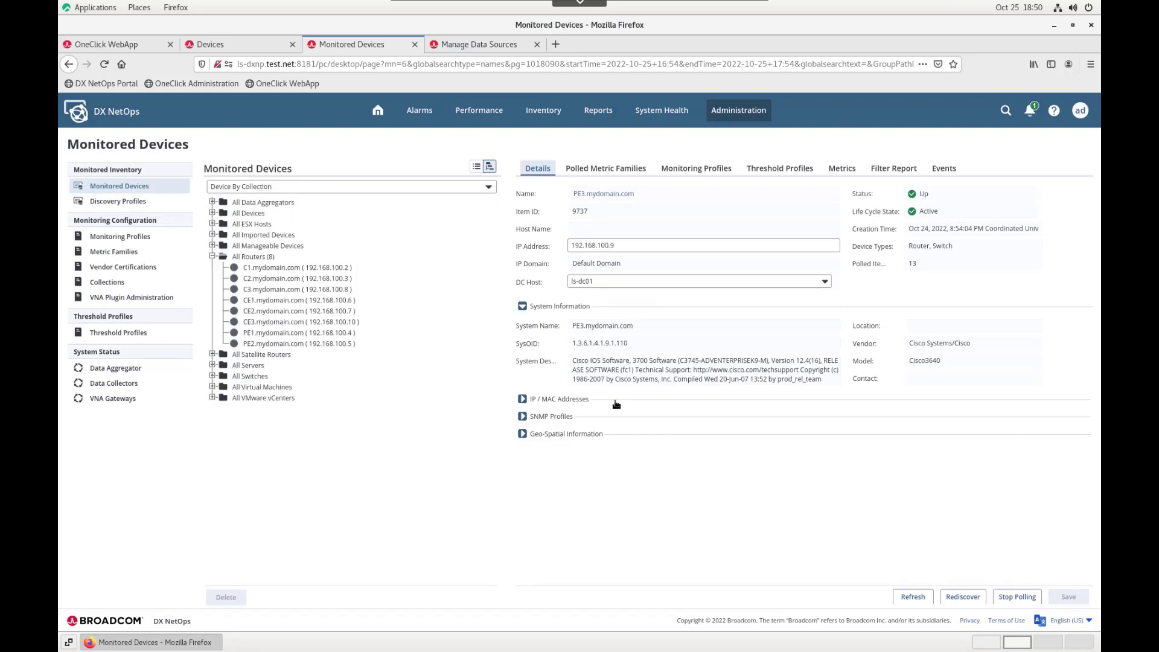
- Switch to the OneClick WebApp and remove PE3.mydomain.com from the Default Domain global collection
left_click(139, 46)
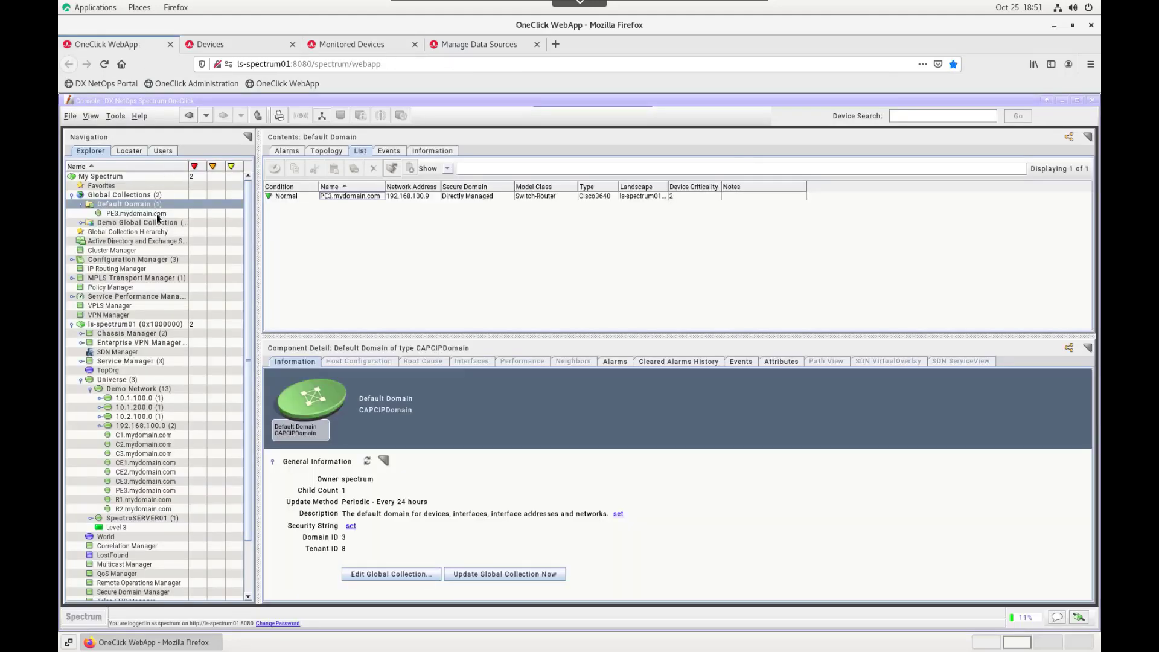
left_click(135, 214)
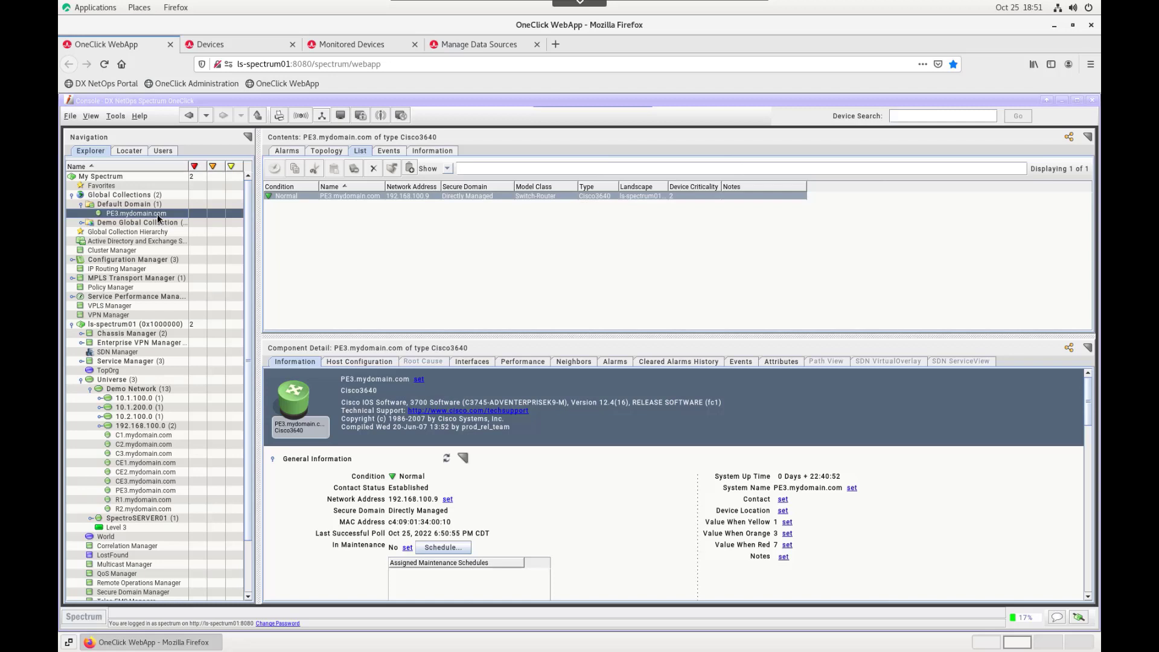
right_click(157, 215)
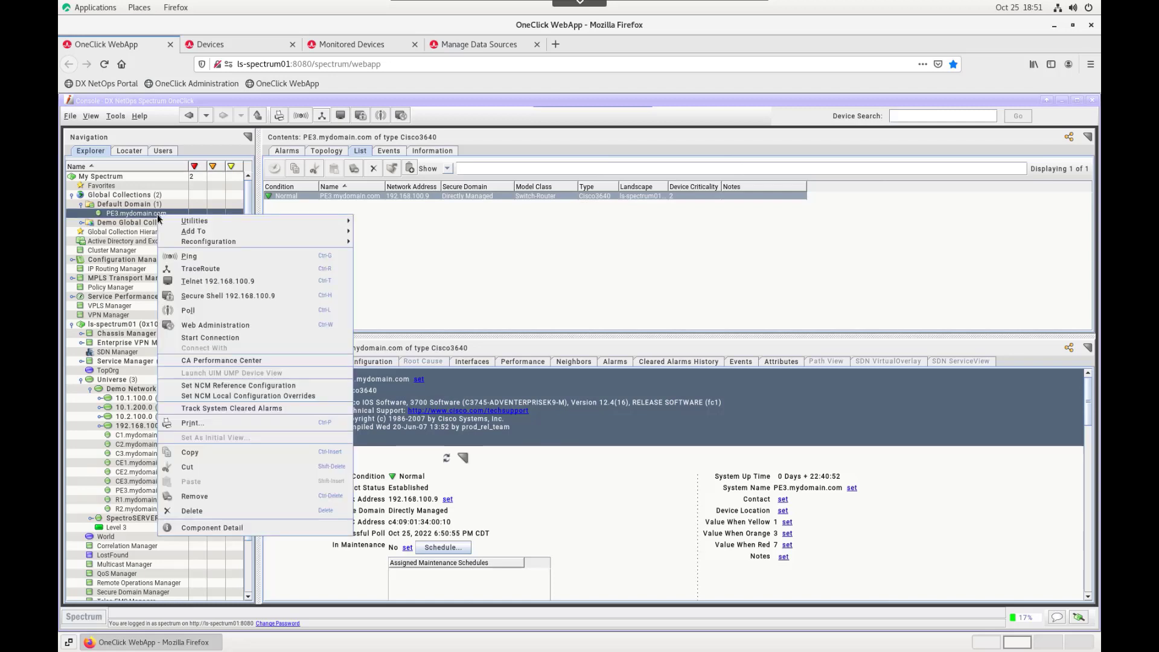
left_click(207, 500)
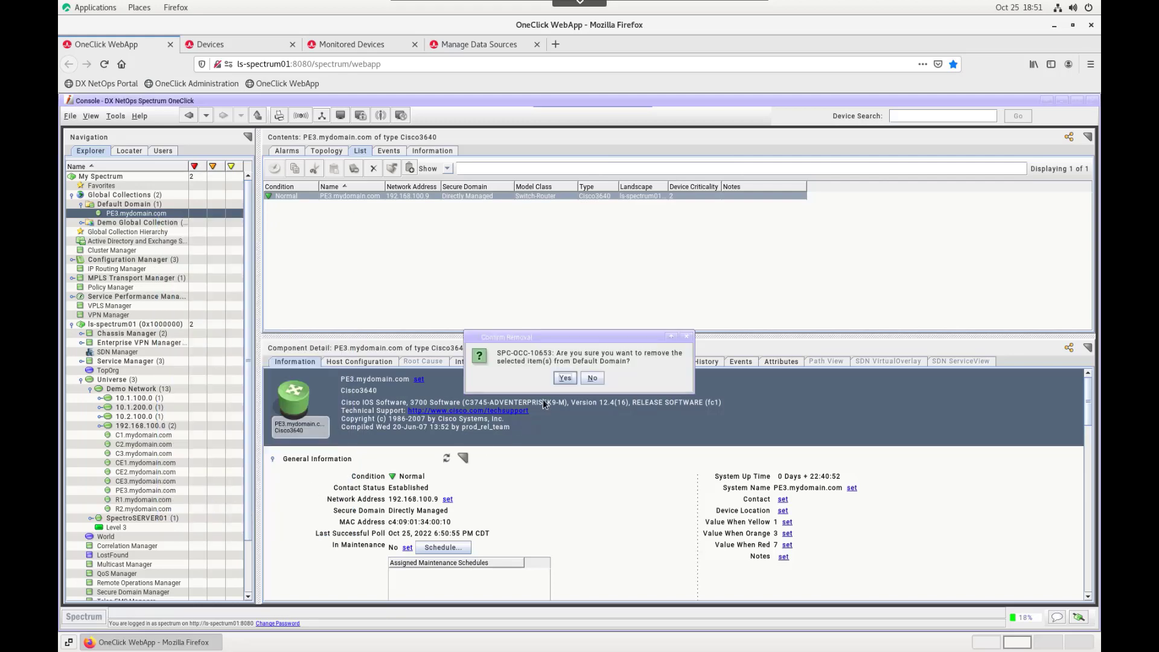
left_click(565, 378)
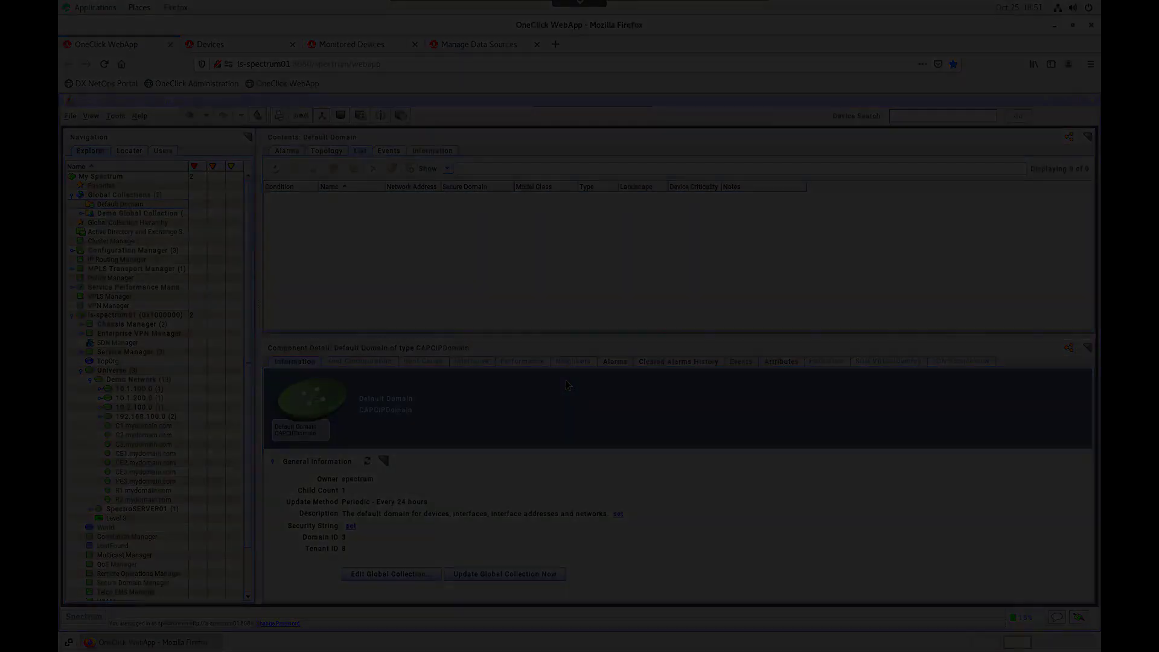